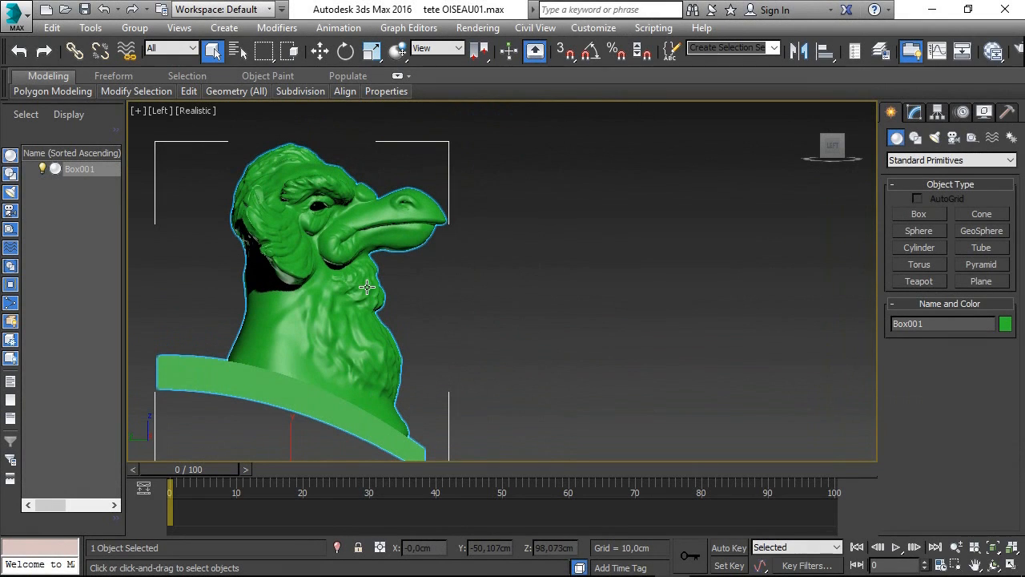
Create a standard Omni light in front of the bird bust, level with its chest, in the Left view.
{"action": "left_click", "coordinate": [935, 138]}
{"action": "left_click", "coordinate": [925, 160]}
{"action": "left_click", "coordinate": [907, 171]}
{"action": "left_click", "coordinate": [920, 248]}
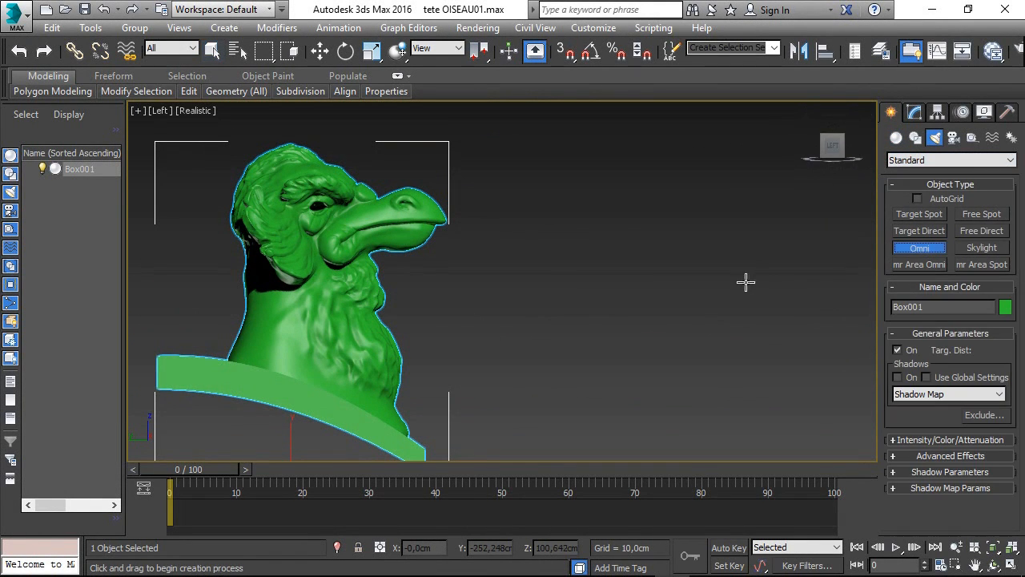
{"action": "left_click", "coordinate": [669, 327]}
{"action": "right_click", "coordinate": [669, 328]}
Move the Omni light up above the bird's head to a height of about 175 cm.
{"action": "right_click", "coordinate": [679, 291]}
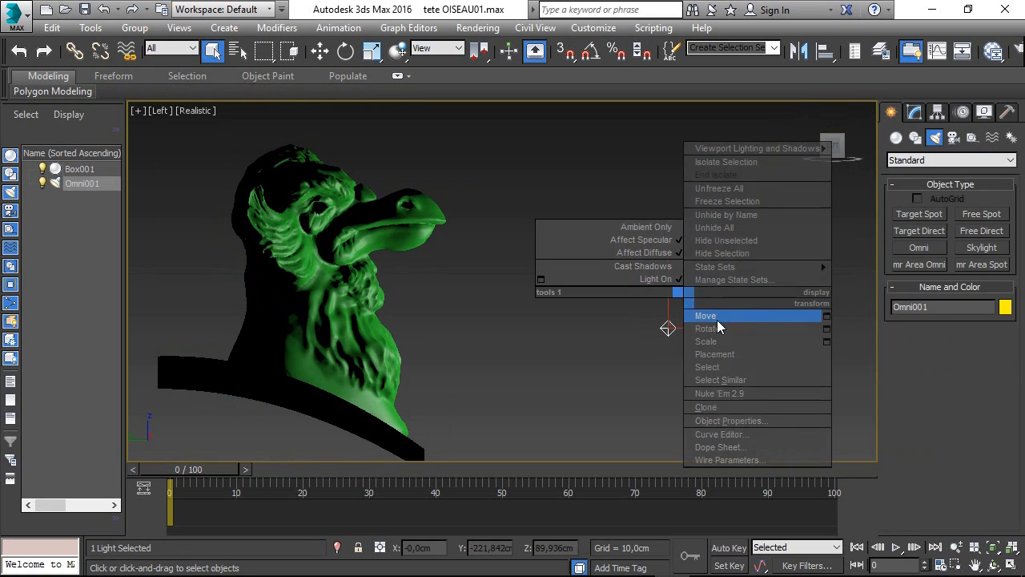
{"action": "left_click", "coordinate": [715, 314]}
{"action": "left_click_drag", "start_coordinate": [687, 303], "coordinate": [688, 120]}
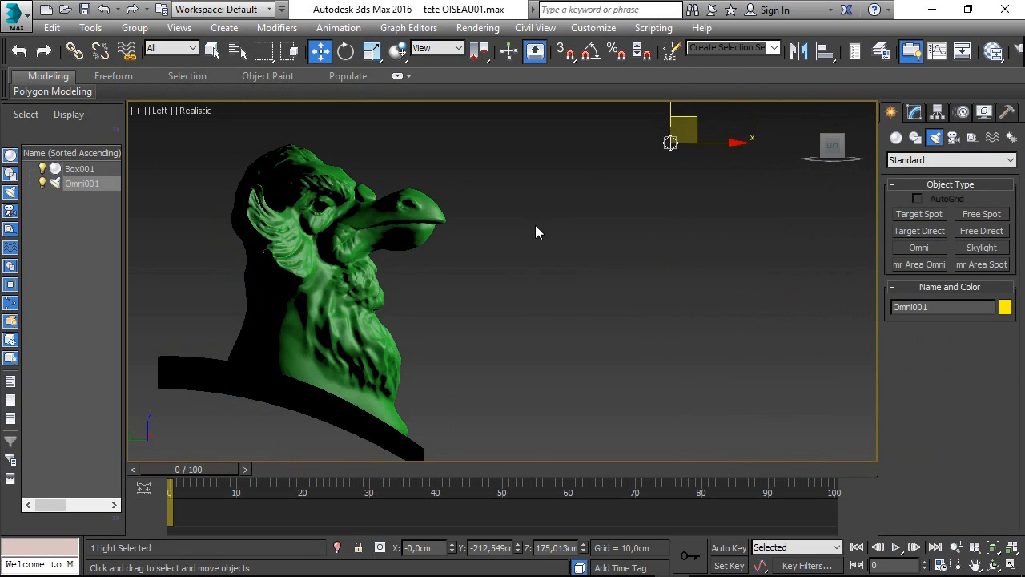
{"action": "middle_click_drag", "start_coordinate": [536, 227], "coordinate": [648, 230]}
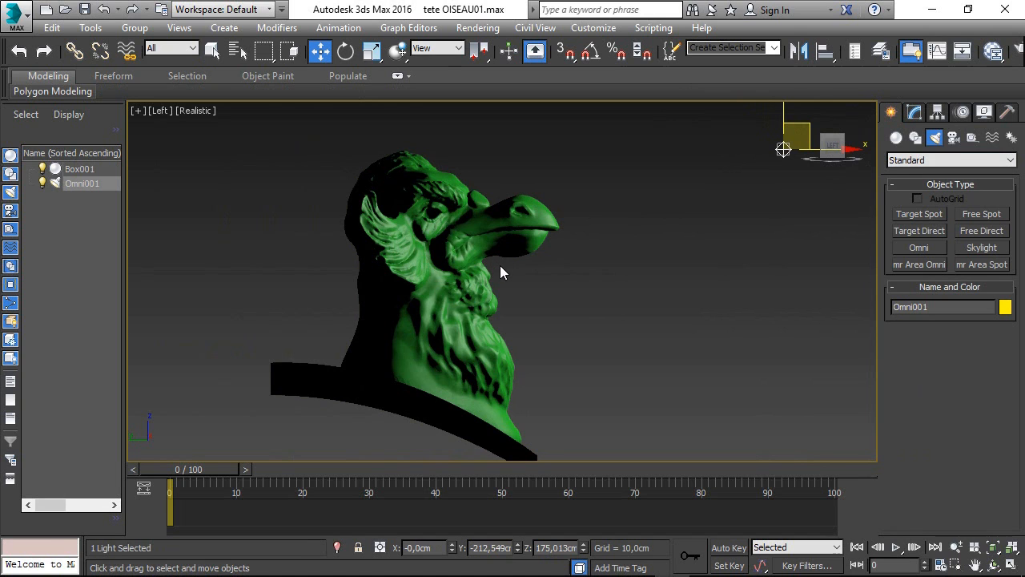
Create a Blend material in the Slate Material Editor and assign it to the bird bust.
{"action": "key", "text": "m"}
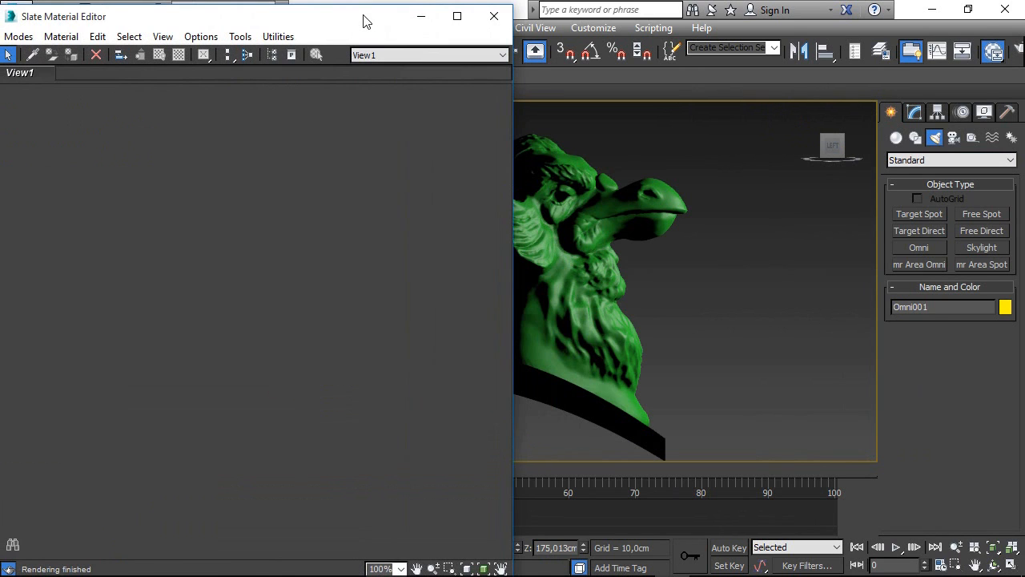
{"action": "right_click", "coordinate": [262, 141]}
{"action": "mouse_move", "coordinate": [339, 149]}
{"action": "left_click", "coordinate": [160, 177]}
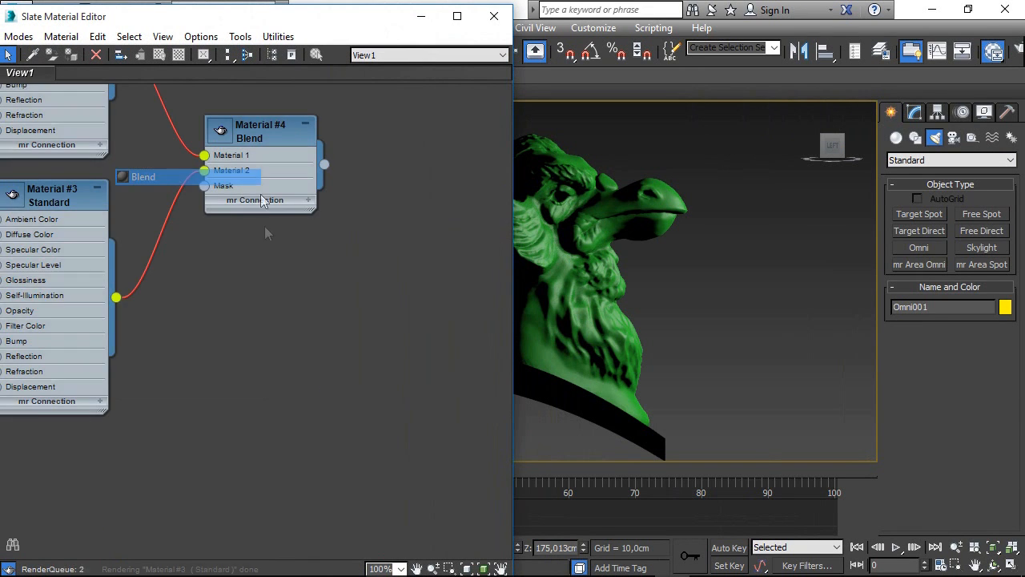
{"action": "left_click_drag", "start_coordinate": [322, 165], "coordinate": [558, 316]}
Set the ambient and diffuse colours of the Blend's first sub-material to pure red (255, 0, 0).
{"action": "middle_click_drag", "start_coordinate": [347, 309], "coordinate": [442, 450]}
{"action": "left_click_drag", "start_coordinate": [169, 99], "coordinate": [157, 118]}
{"action": "double_click", "coordinate": [157, 118]}
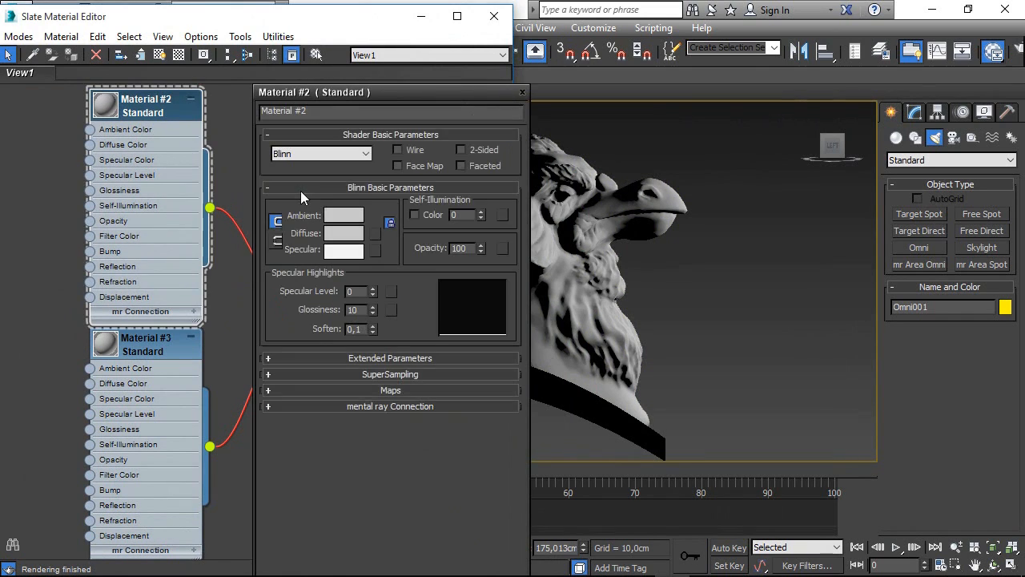
{"action": "left_click", "coordinate": [350, 218]}
{"action": "left_click", "coordinate": [446, 107]}
{"action": "left_click_drag", "start_coordinate": [462, 119], "coordinate": [462, 104]}
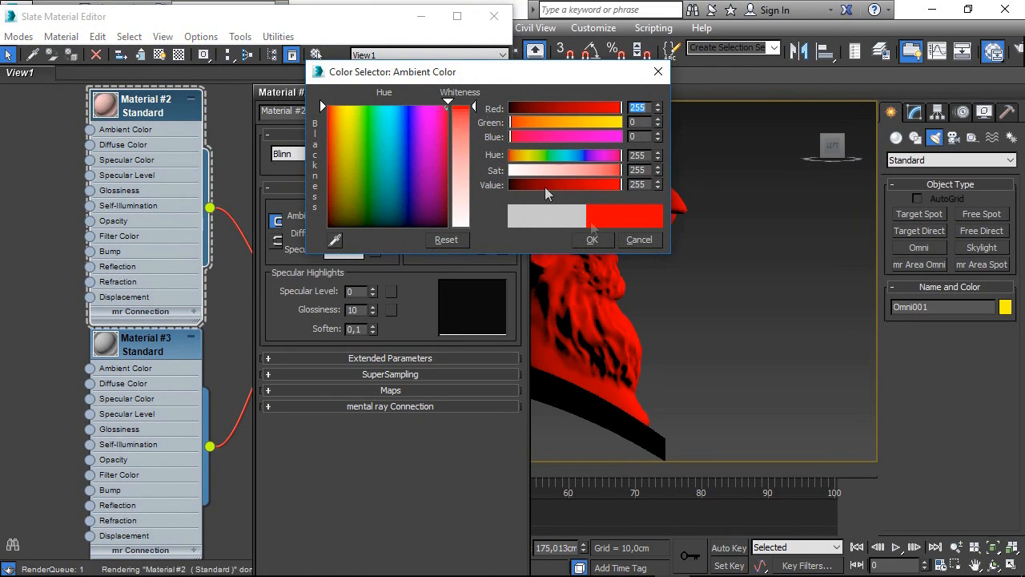
{"action": "left_click", "coordinate": [591, 240]}
Set the ambient and diffuse colours of the Blend's second sub-material to saturated green.
{"action": "double_click", "coordinate": [147, 342]}
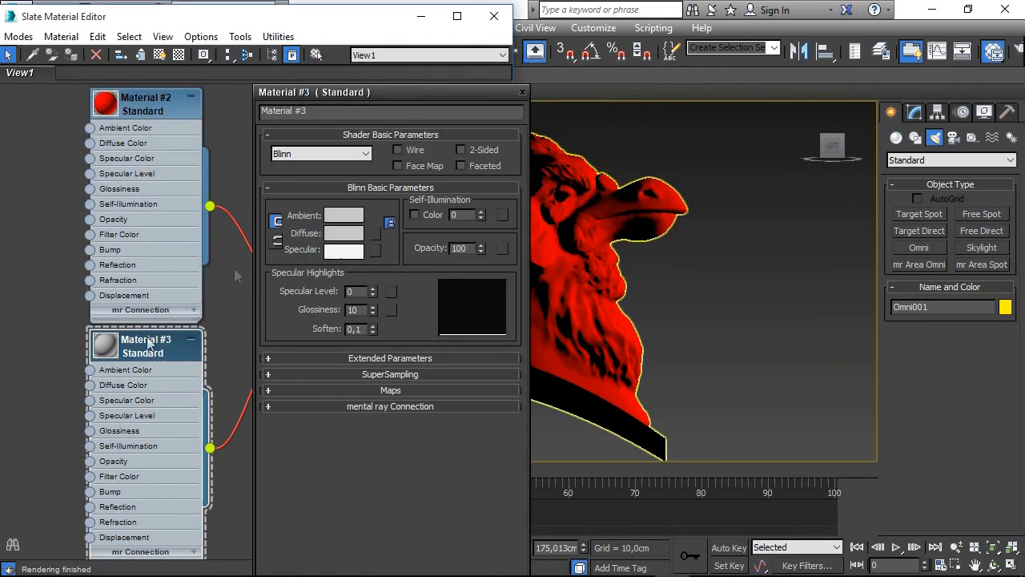
{"action": "left_click", "coordinate": [339, 213]}
{"action": "mouse_move", "coordinate": [364, 118]}
{"action": "left_mouse_down"}
{"action": "mouse_move", "coordinate": [387, 106]}
{"action": "mouse_move", "coordinate": [365, 106]}
{"action": "left_mouse_up"}
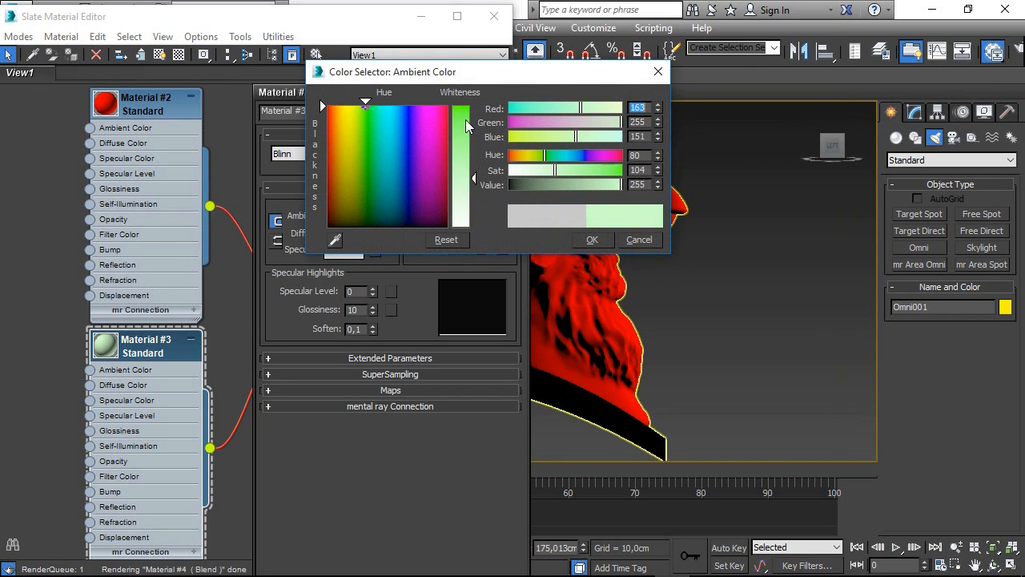
{"action": "left_click_drag", "start_coordinate": [466, 119], "coordinate": [467, 192]}
{"action": "left_click", "coordinate": [600, 238]}
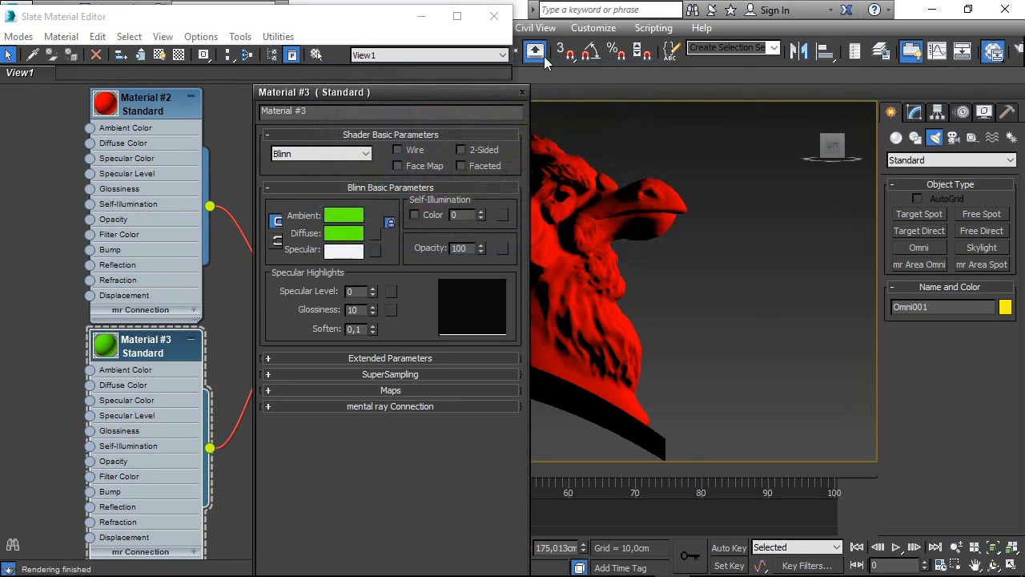
{"action": "left_click", "coordinate": [523, 92]}
Add a Falloff map to the Blend material's Mask input and set its falloff type to Shadow / Light.
{"action": "left_click_drag", "start_coordinate": [387, 284], "coordinate": [467, 236]}
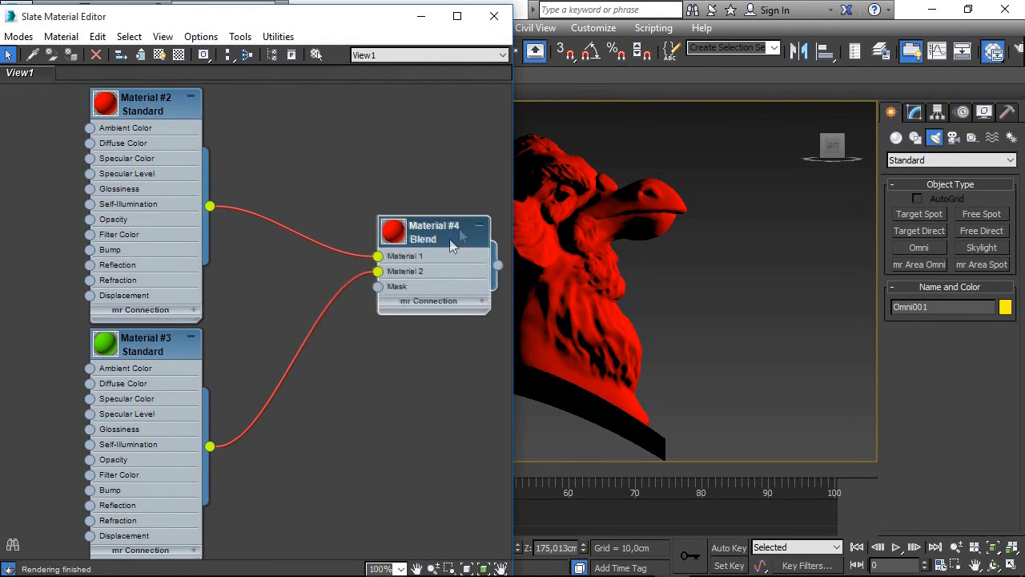
{"action": "left_click_drag", "start_coordinate": [378, 286], "coordinate": [314, 459]}
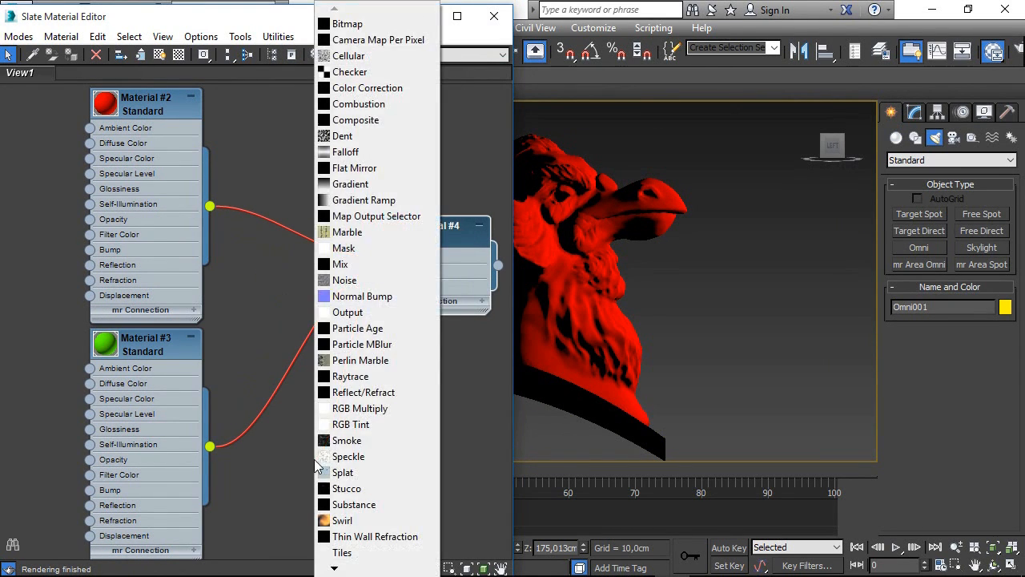
{"action": "left_click", "coordinate": [364, 152]}
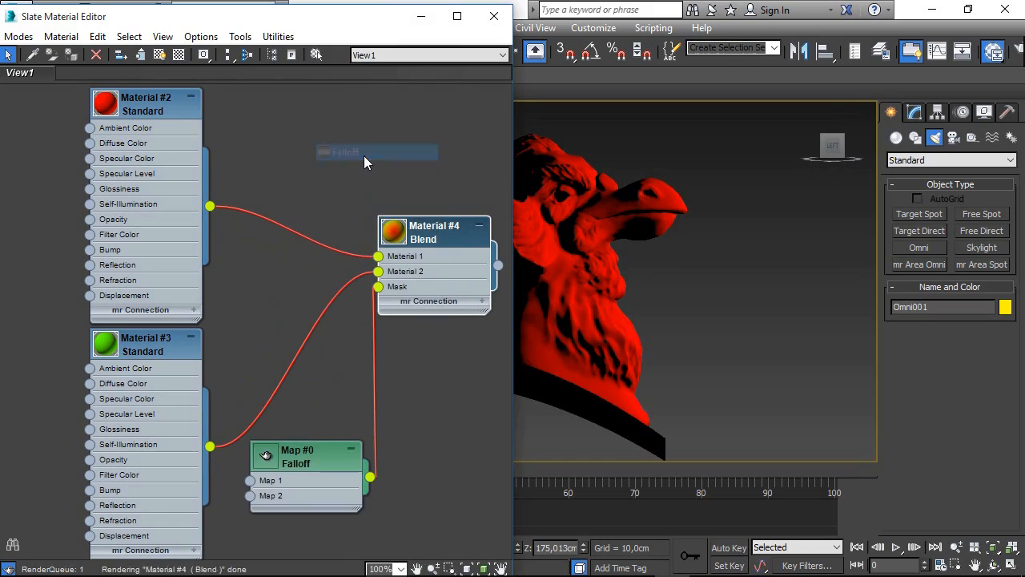
{"action": "double_click", "coordinate": [320, 452]}
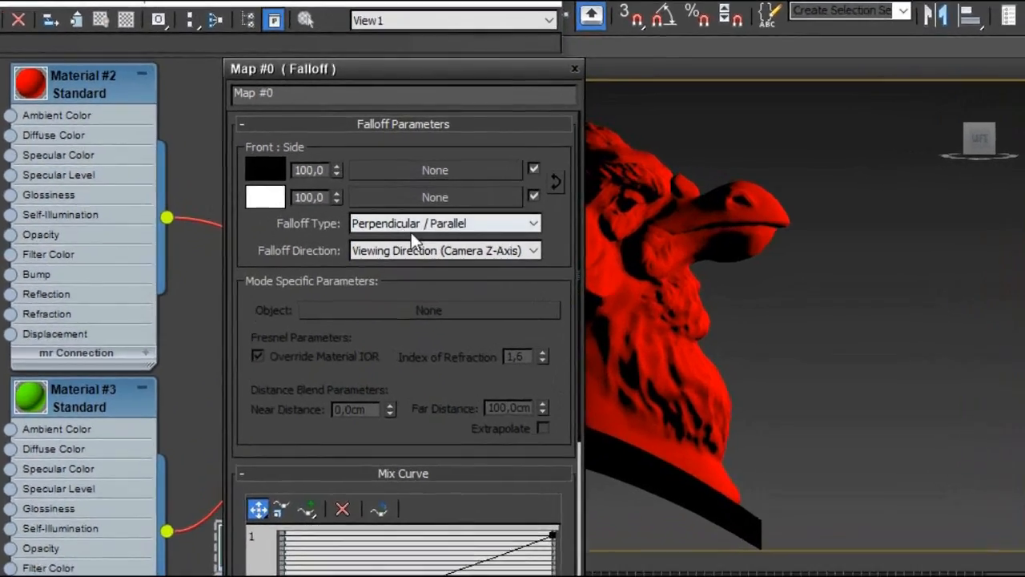
{"action": "left_click", "coordinate": [401, 212]}
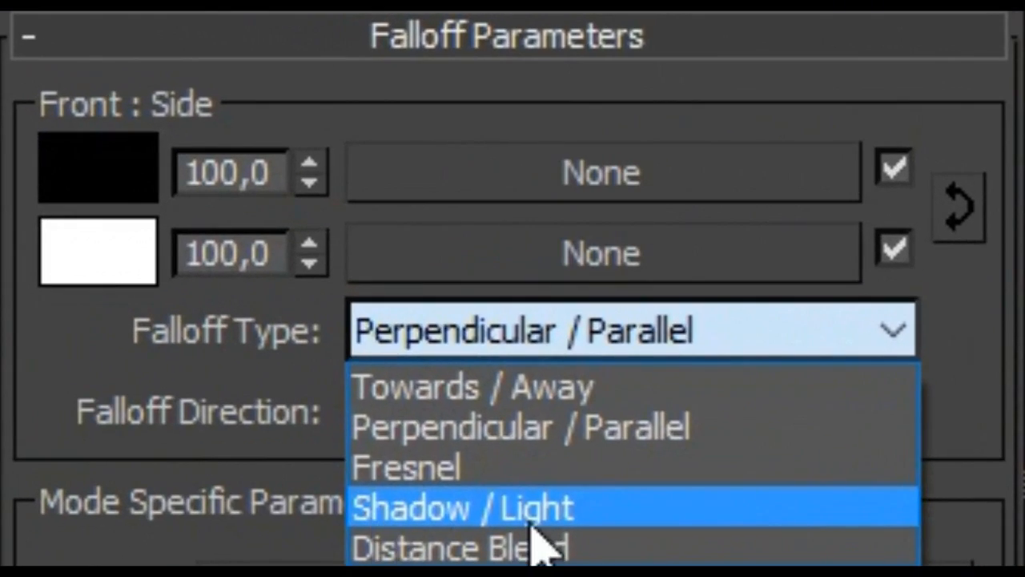
{"action": "left_click", "coordinate": [480, 416]}
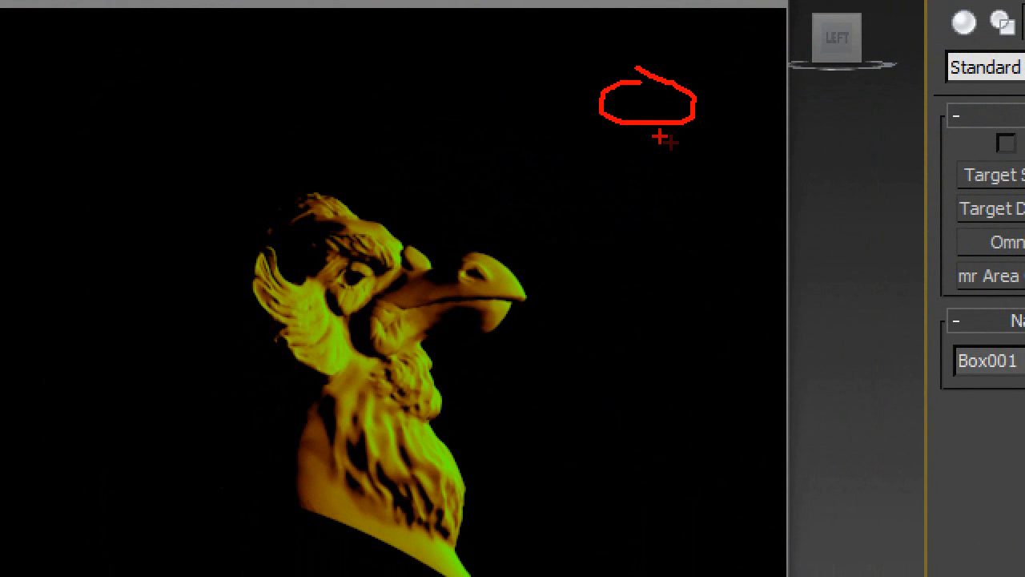
Rename the red sub-material as AMBIENT.
{"action": "mouse_move", "coordinate": [455, 18]}
{"action": "left_mouse_down"}
{"action": "mouse_move", "coordinate": [613, 122]}
{"action": "mouse_move", "coordinate": [774, 192]}
{"action": "left_mouse_up"}
{"action": "mouse_move", "coordinate": [543, 98]}
{"action": "left_mouse_down"}
{"action": "mouse_move", "coordinate": [572, 120]}
{"action": "mouse_move", "coordinate": [543, 172]}
{"action": "left_mouse_up"}
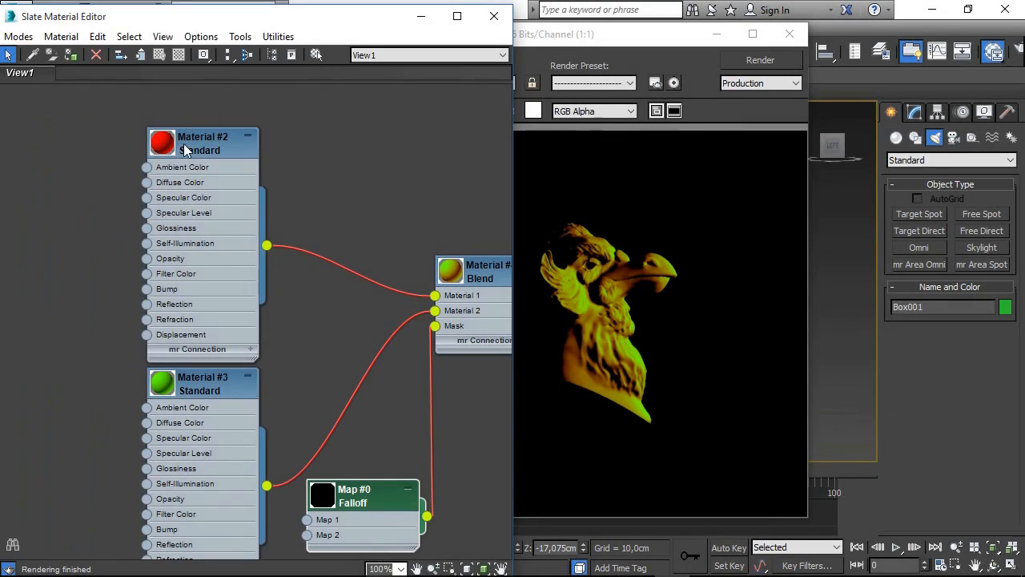
{"action": "left_click", "coordinate": [189, 116]}
{"action": "left_click_drag", "start_coordinate": [193, 116], "coordinate": [189, 113]}
{"action": "right_click", "coordinate": [189, 119]}
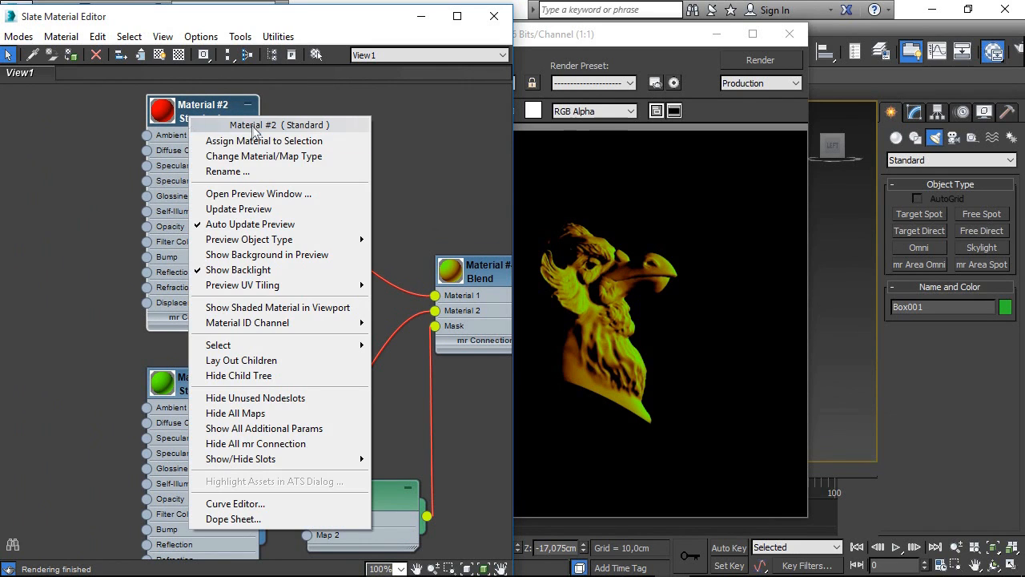
{"action": "left_click", "coordinate": [233, 169]}
{"action": "type", "text": "AMBIENT"}
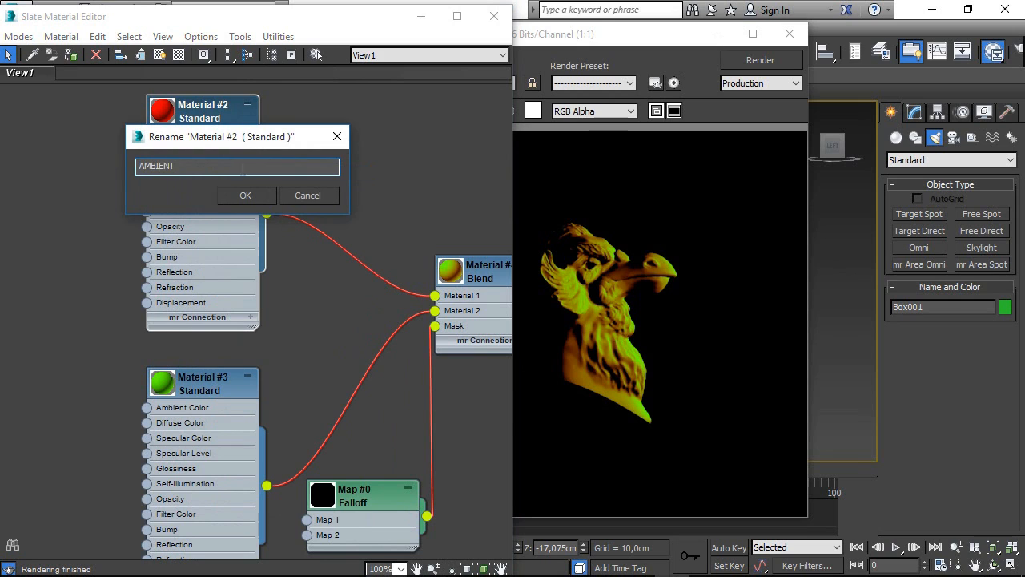
{"action": "left_click", "coordinate": [249, 197]}
Rename the green sub-material as DIFFUSE and collapse its node.
{"action": "left_click", "coordinate": [185, 385]}
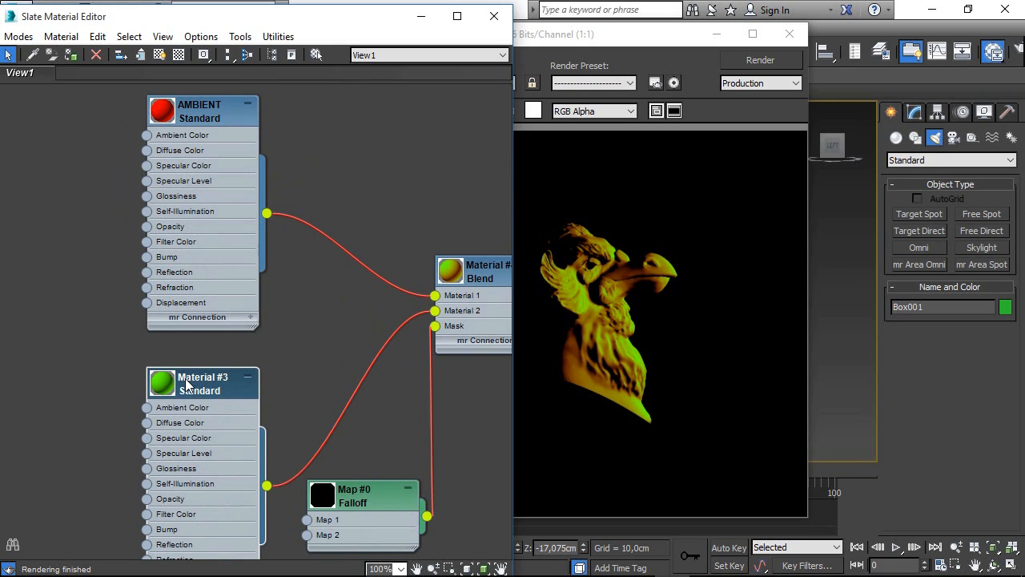
{"action": "right_click", "coordinate": [186, 385]}
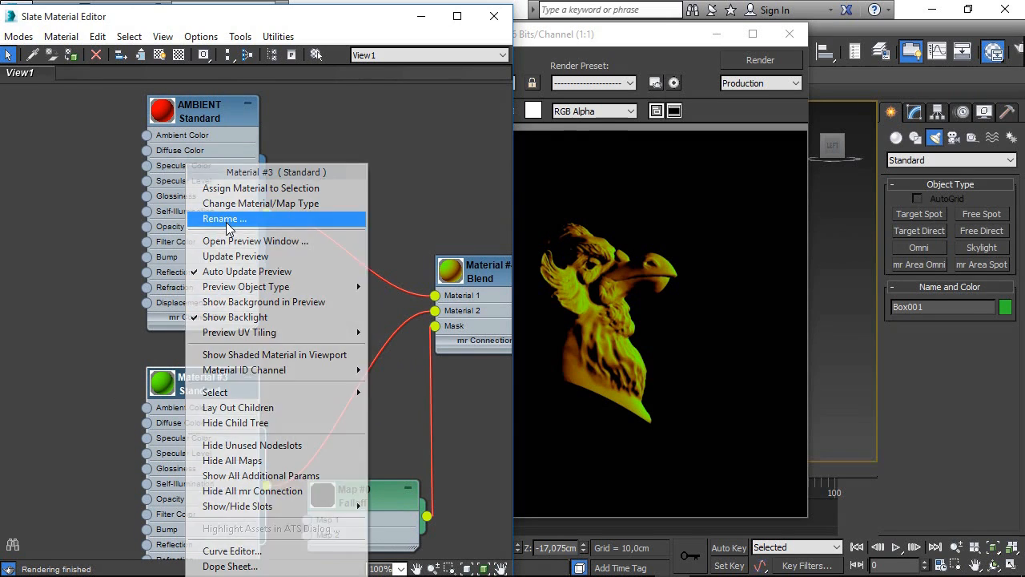
{"action": "left_click", "coordinate": [227, 223]}
{"action": "type", "text": "DI"}
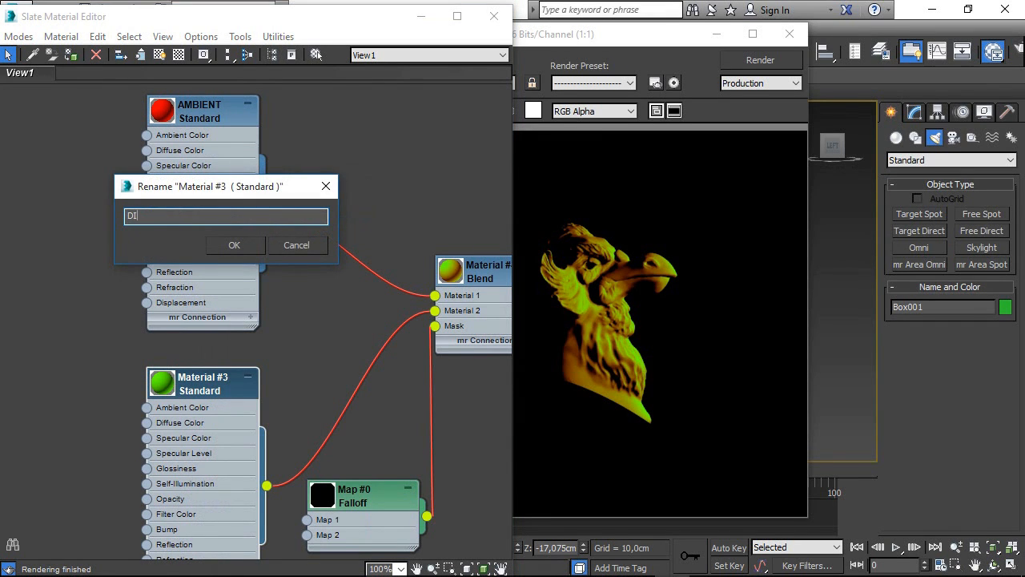
{"action": "type", "text": "FFUSE"}
{"action": "key", "text": "Return"}
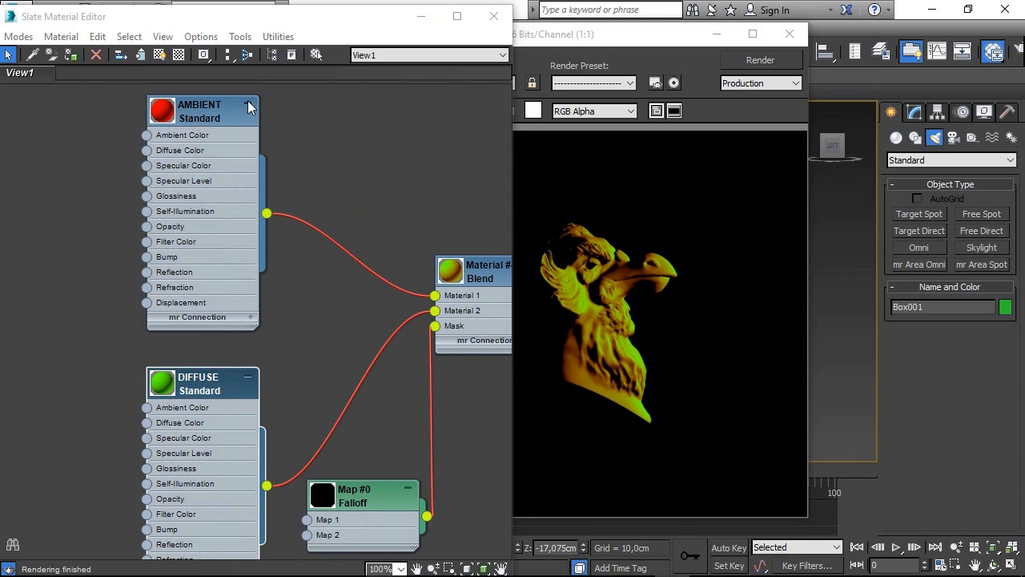
{"action": "left_click", "coordinate": [249, 377]}
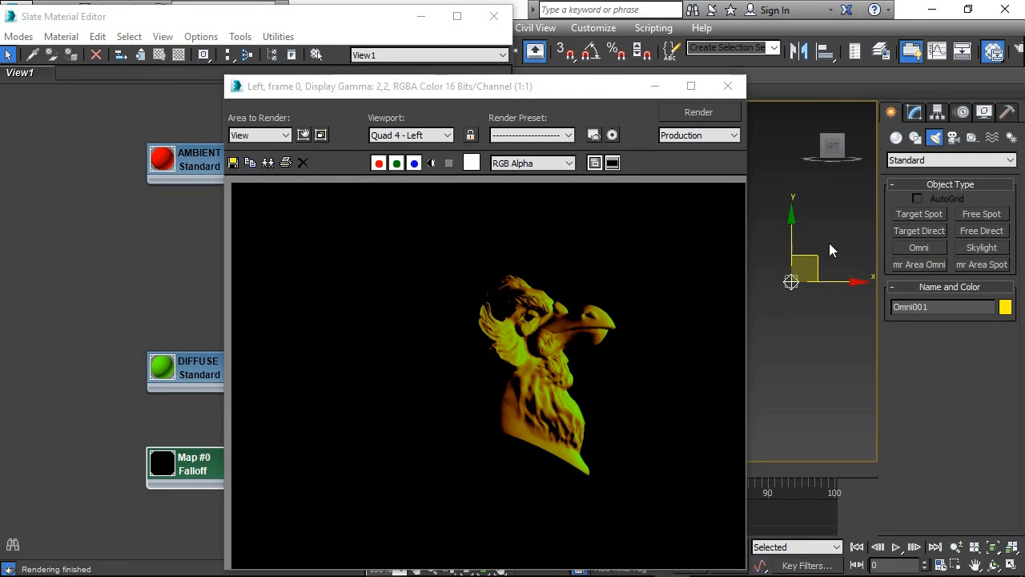
Make the Omni light affect Ambient Only and render the Left view.
{"action": "left_click", "coordinate": [917, 113]}
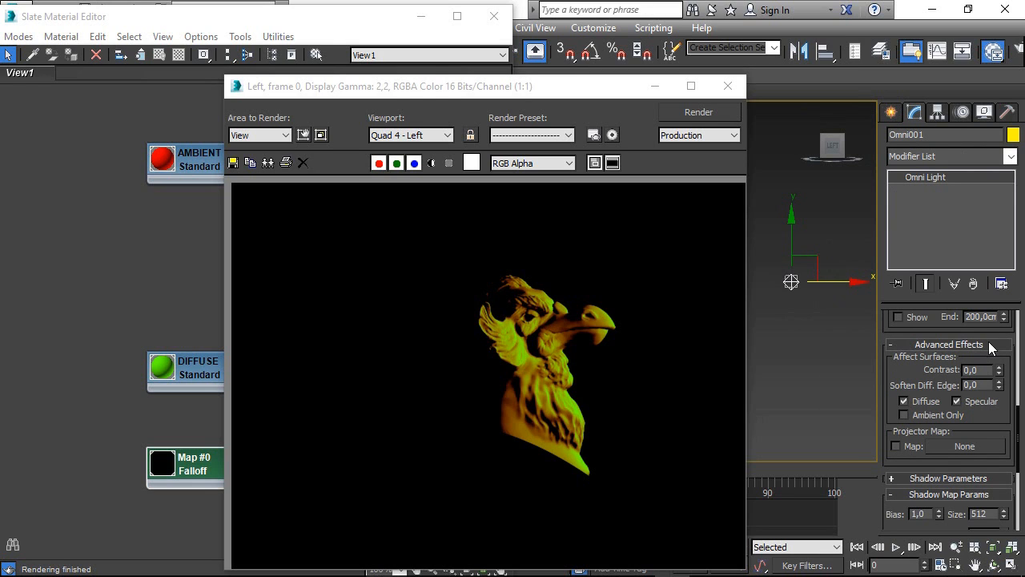
{"action": "left_click", "coordinate": [950, 417]}
{"action": "left_click", "coordinate": [692, 112]}
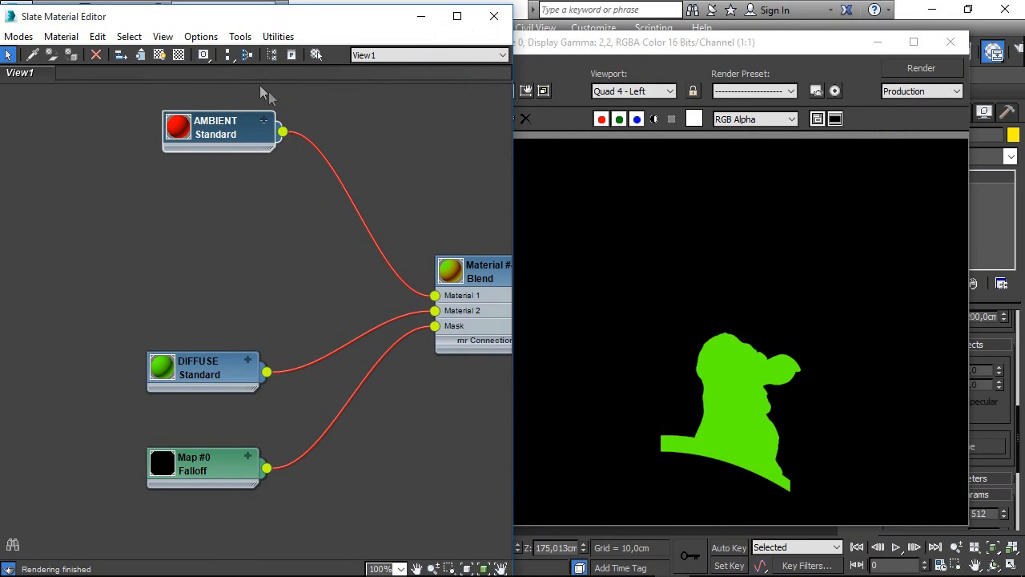
Expand the AMBIENT node and unlock the ambient map from the diffuse map in the AMBIENT and DIFFUSE materials.
{"action": "left_click", "coordinate": [263, 121]}
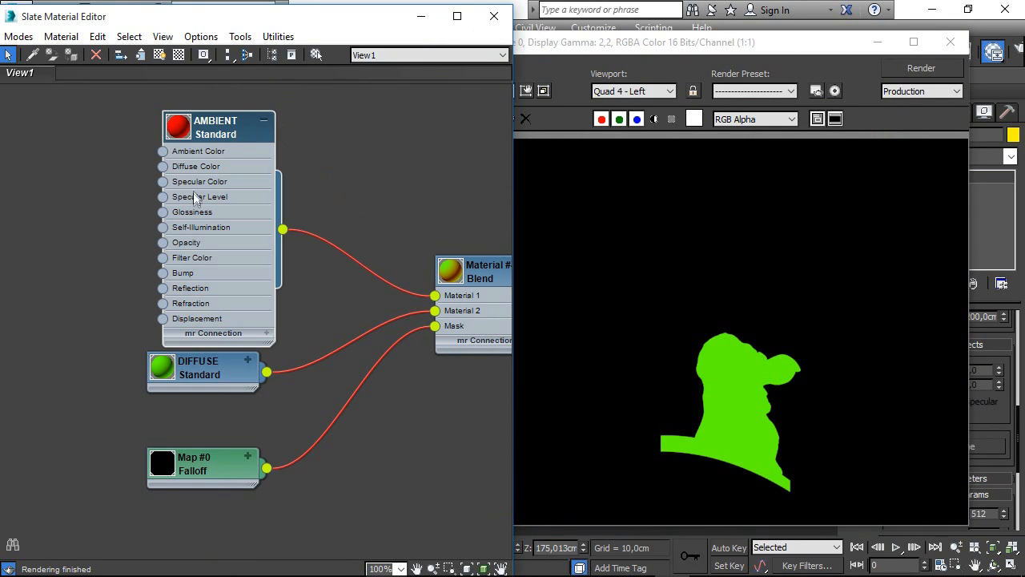
{"action": "double_click", "coordinate": [216, 128]}
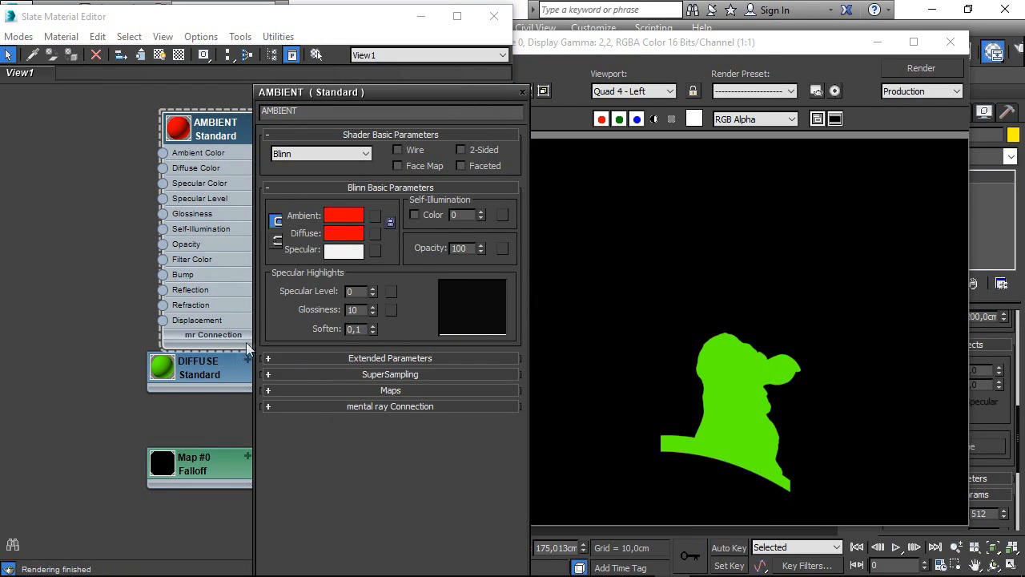
{"action": "double_click", "coordinate": [221, 368]}
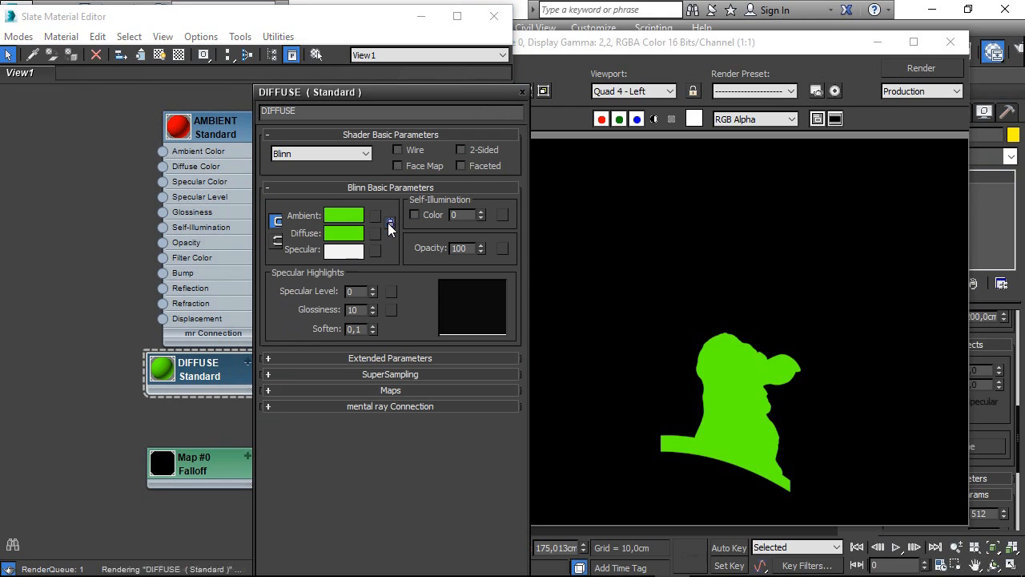
{"action": "left_click_drag", "start_coordinate": [426, 101], "coordinate": [542, 98]}
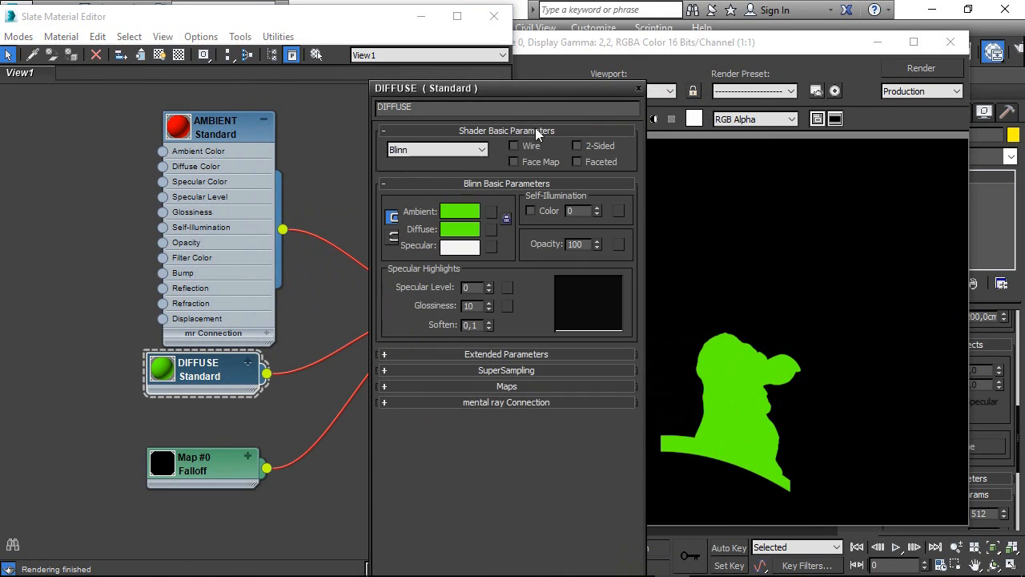
Add a Falloff map to DIFFUSE's ambient colour, connect it to AMBIENT's ambient colour too, and render the view.
{"action": "left_click", "coordinate": [490, 211]}
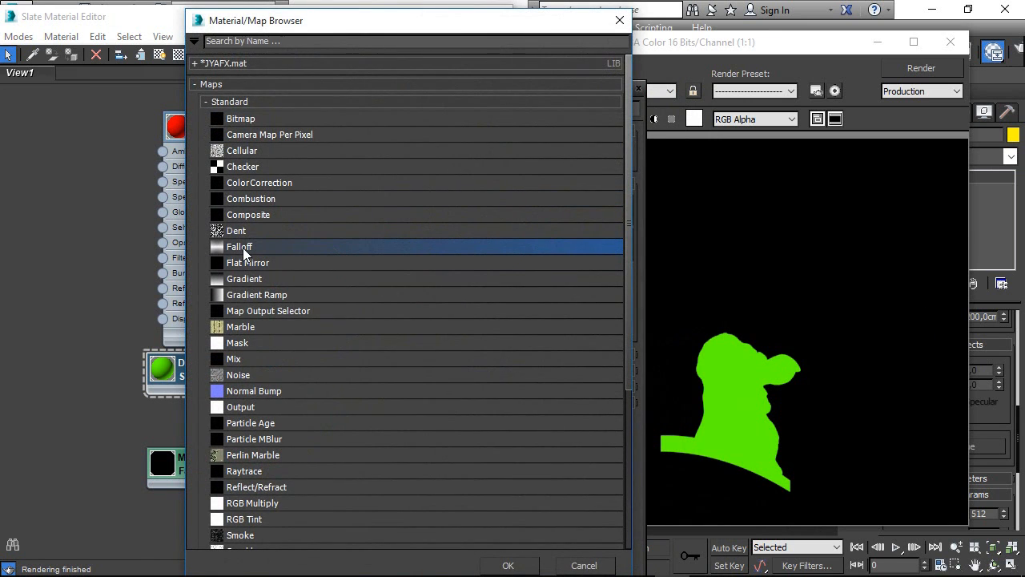
{"action": "double_click", "coordinate": [239, 247]}
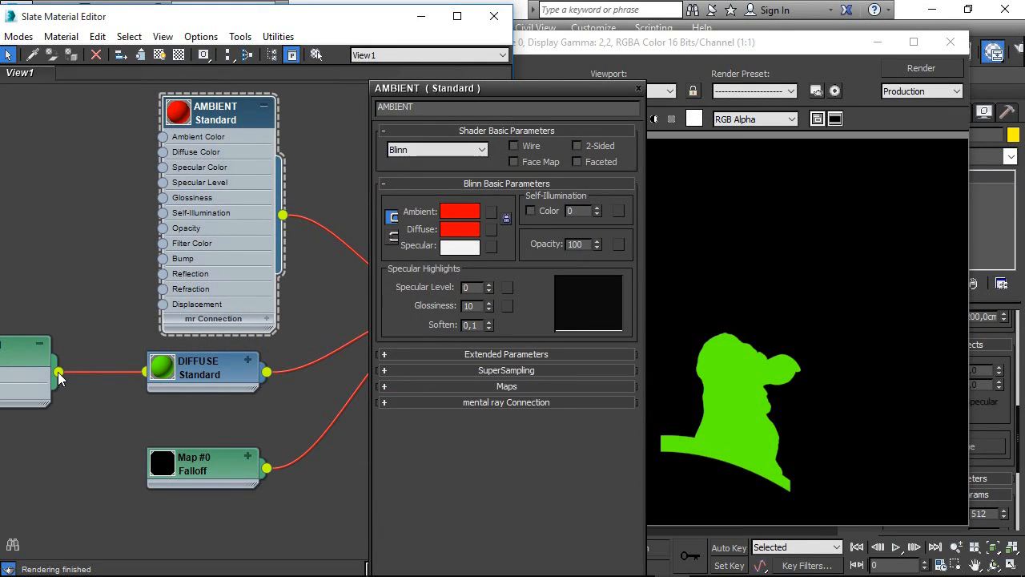
{"action": "left_click_drag", "start_coordinate": [59, 374], "coordinate": [161, 137]}
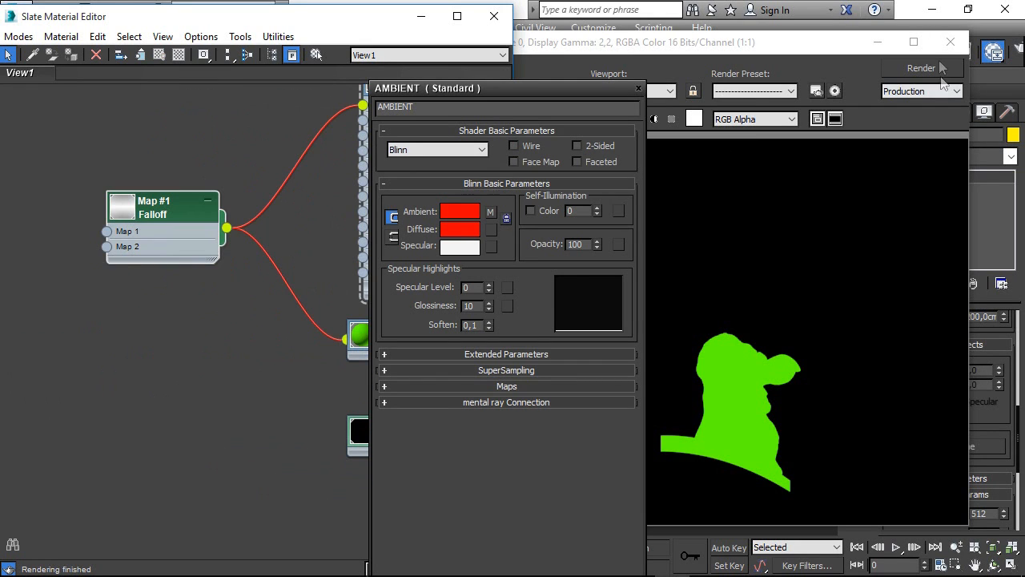
{"action": "left_click", "coordinate": [928, 70]}
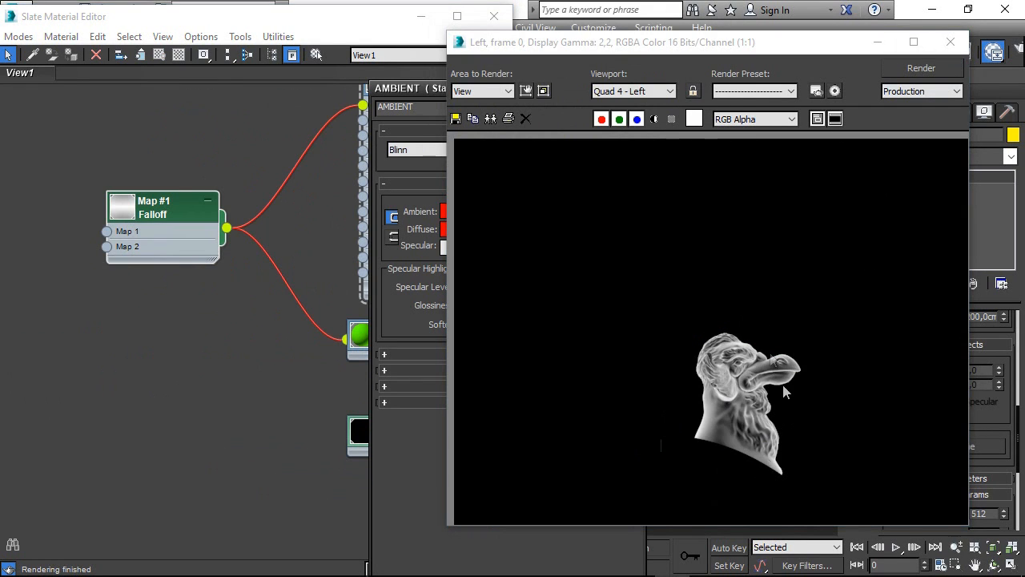
Open the Map #1 Falloff settings, lower the mix curve's end point to about 0.35 and render the Left view.
{"action": "left_click", "coordinate": [253, 303]}
{"action": "double_click", "coordinate": [151, 222]}
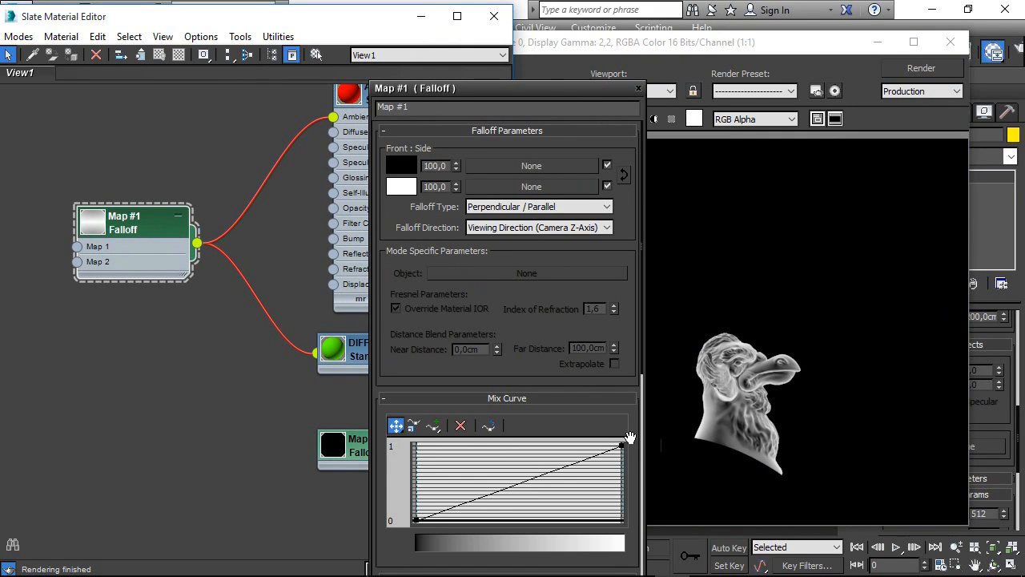
{"action": "left_click_drag", "start_coordinate": [624, 445], "coordinate": [623, 492]}
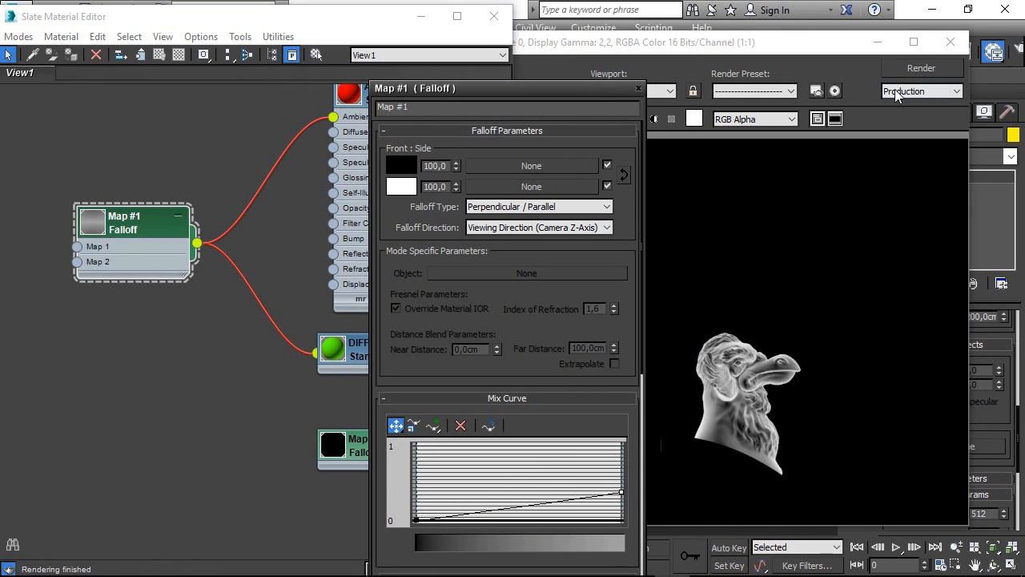
{"action": "left_click", "coordinate": [921, 68]}
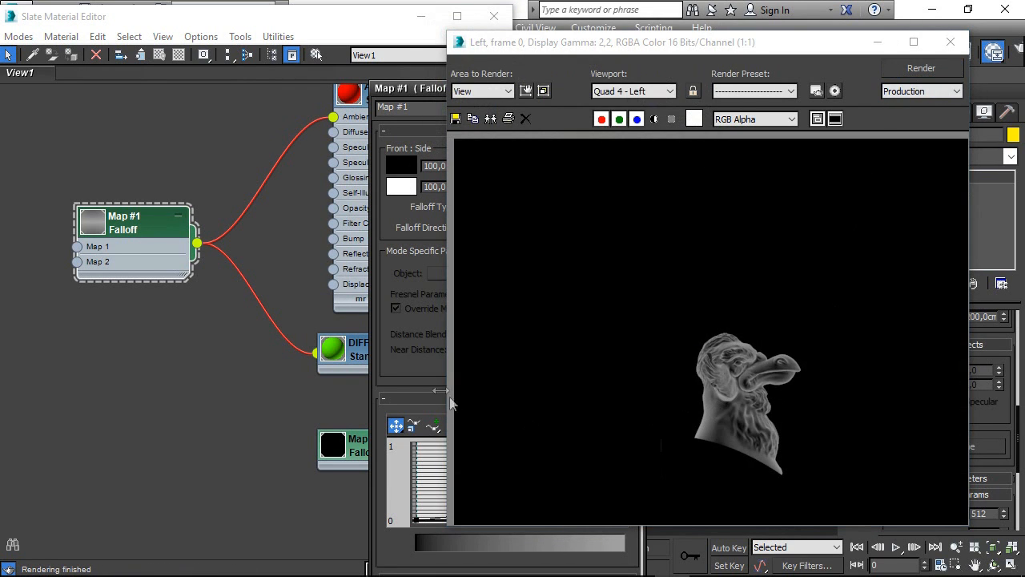
Return the mix curve's end point to 1, make it Bezier-Corner, bend the curve downward with its handle and render the view.
{"action": "left_click", "coordinate": [433, 405]}
{"action": "left_click_drag", "start_coordinate": [624, 492], "coordinate": [623, 444]}
{"action": "right_click", "coordinate": [624, 444]}
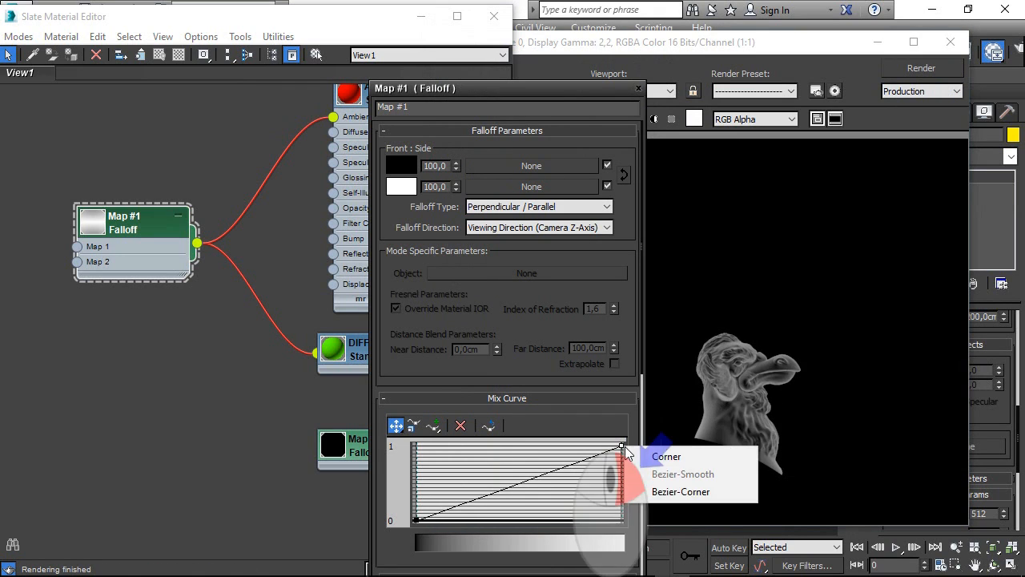
{"action": "left_click", "coordinate": [658, 495]}
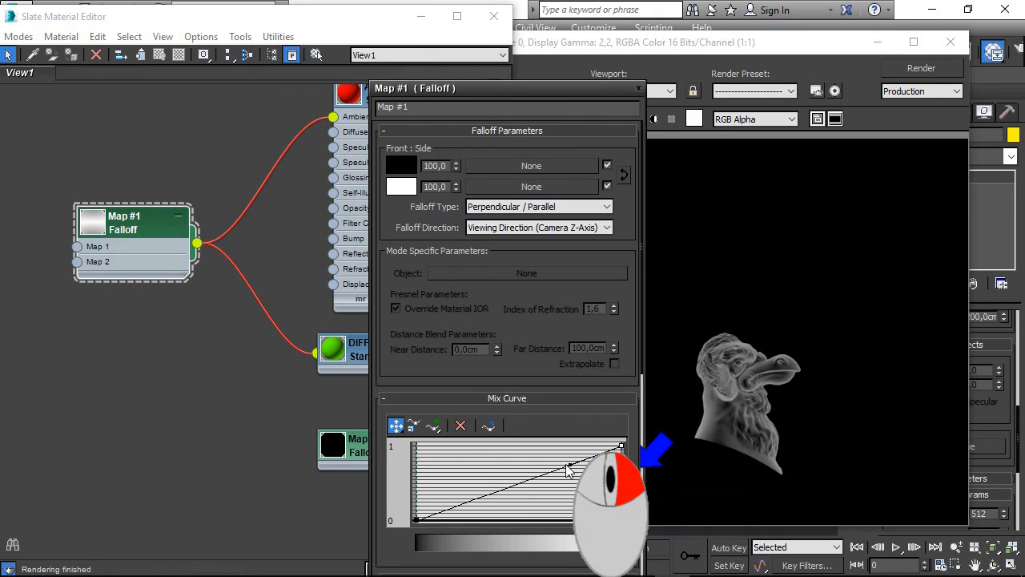
{"action": "left_click_drag", "start_coordinate": [571, 469], "coordinate": [613, 518]}
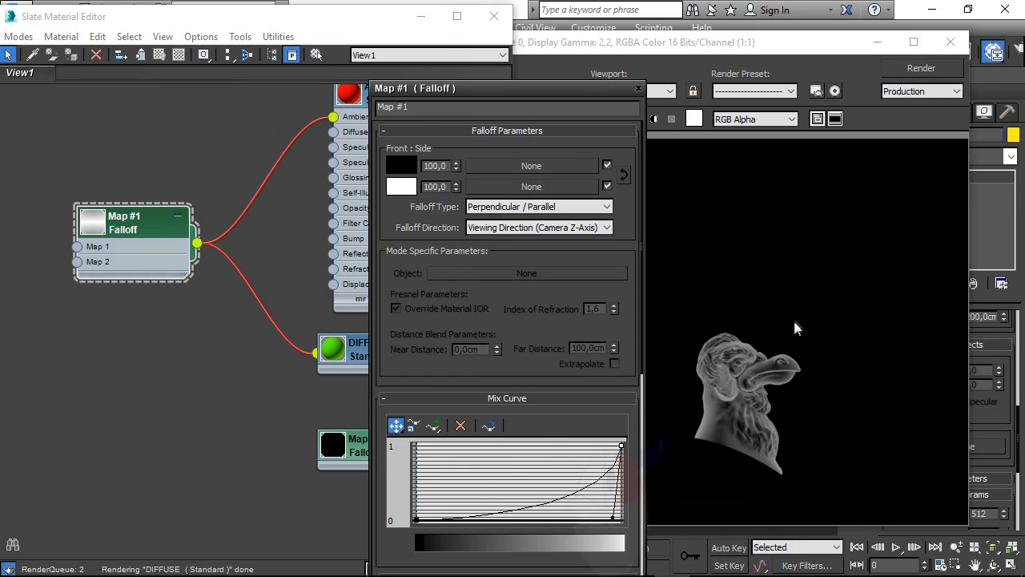
{"action": "left_click", "coordinate": [919, 68]}
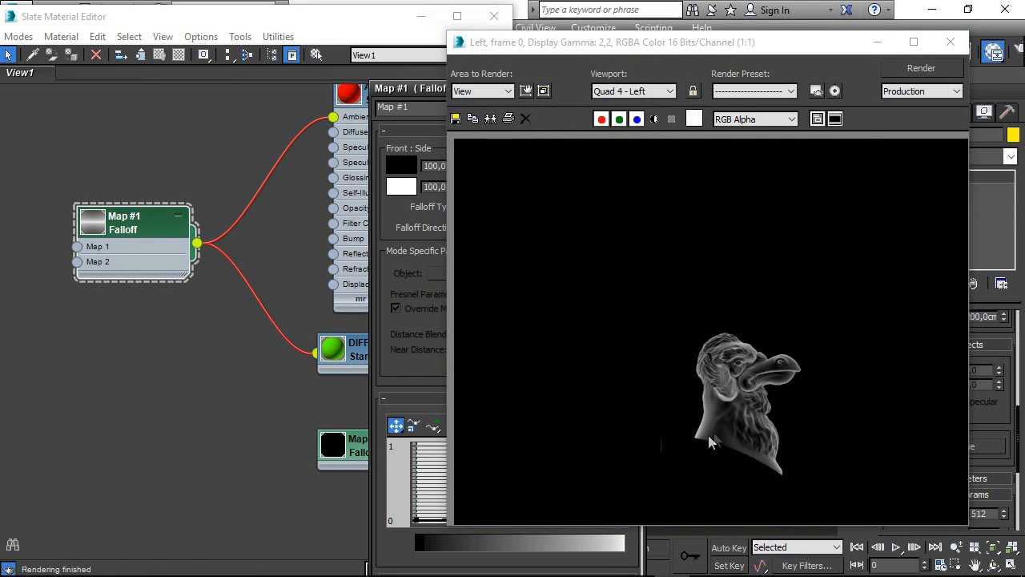
Soften the mix curve's bend with the end point's handle, lower that point to about 0.5 and render the view.
{"action": "left_click", "coordinate": [392, 481]}
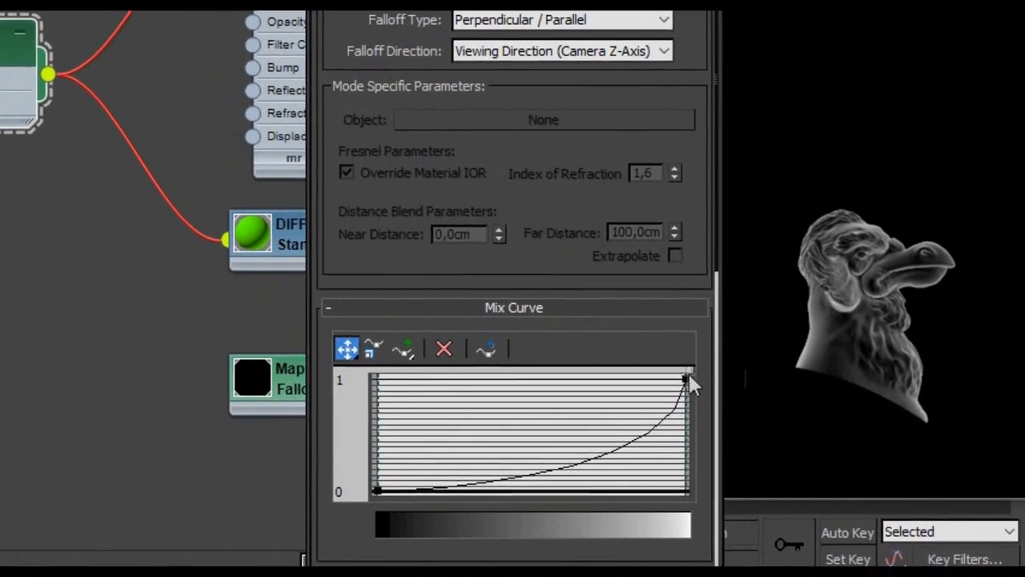
{"action": "left_click_drag", "start_coordinate": [659, 406], "coordinate": [603, 462]}
{"action": "left_click_drag", "start_coordinate": [645, 436], "coordinate": [643, 432]}
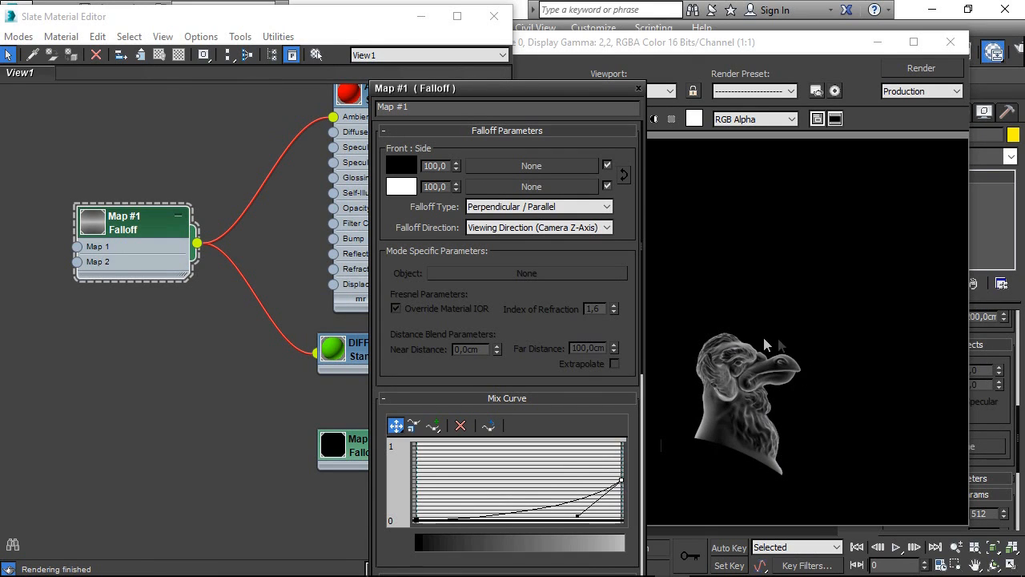
{"action": "left_click", "coordinate": [921, 72]}
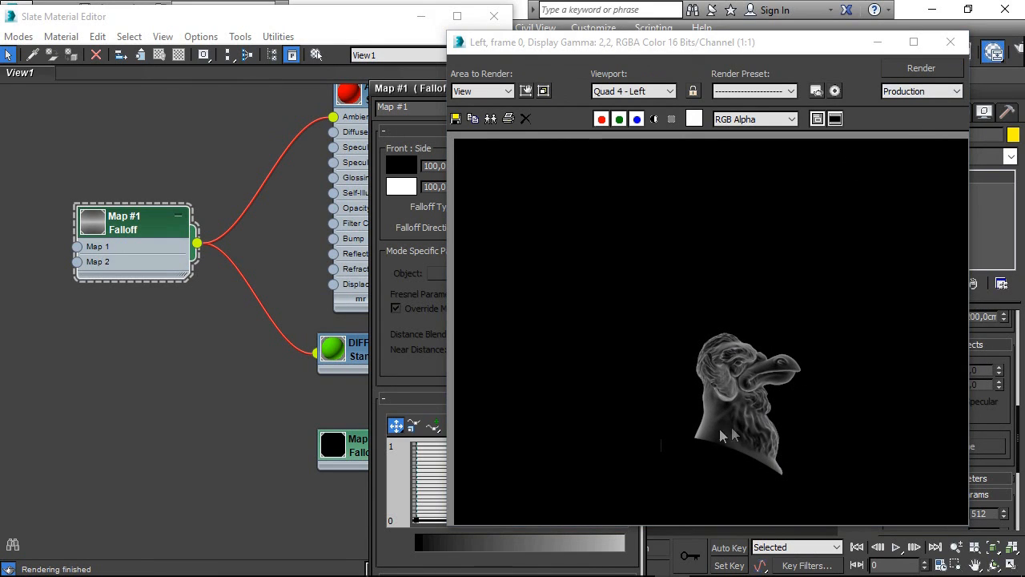
Adjust the height of the mix curve's start point, settling it just above 0, and render the view.
{"action": "left_click_drag", "start_coordinate": [420, 521], "coordinate": [418, 512]}
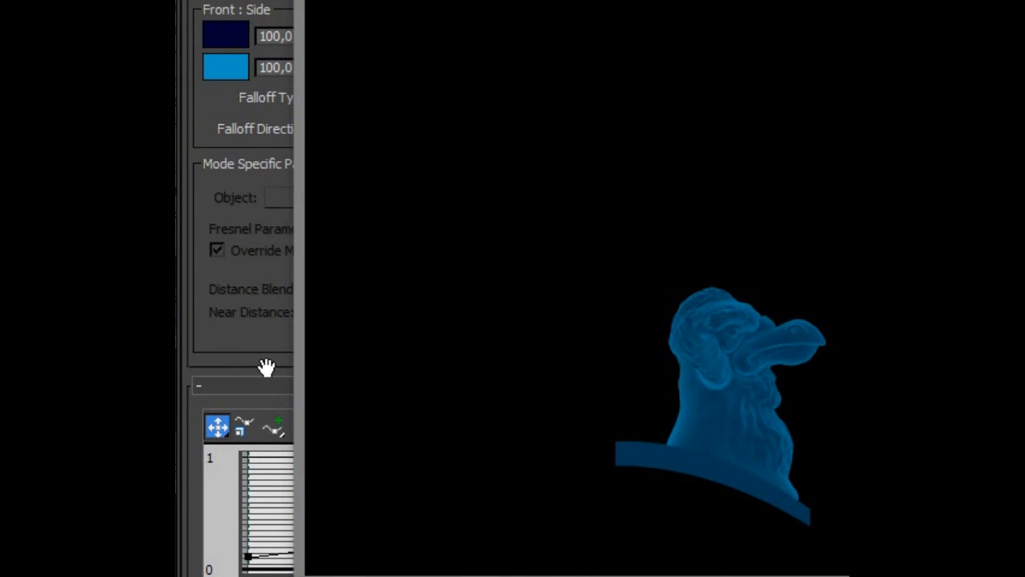
{"action": "left_click", "coordinate": [235, 340]}
{"action": "left_click_drag", "start_coordinate": [246, 551], "coordinate": [248, 567]}
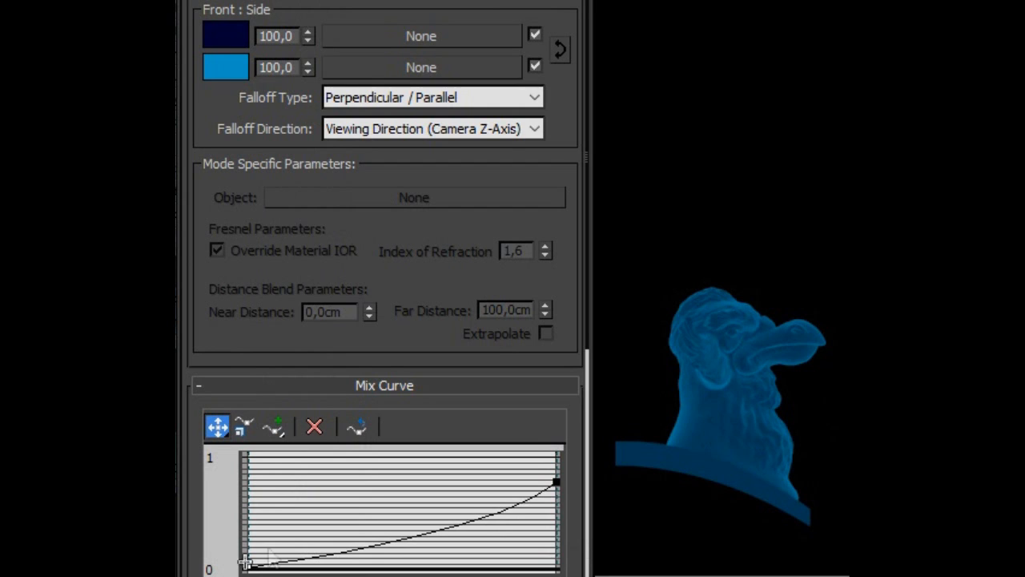
{"action": "left_click", "coordinate": [795, 217]}
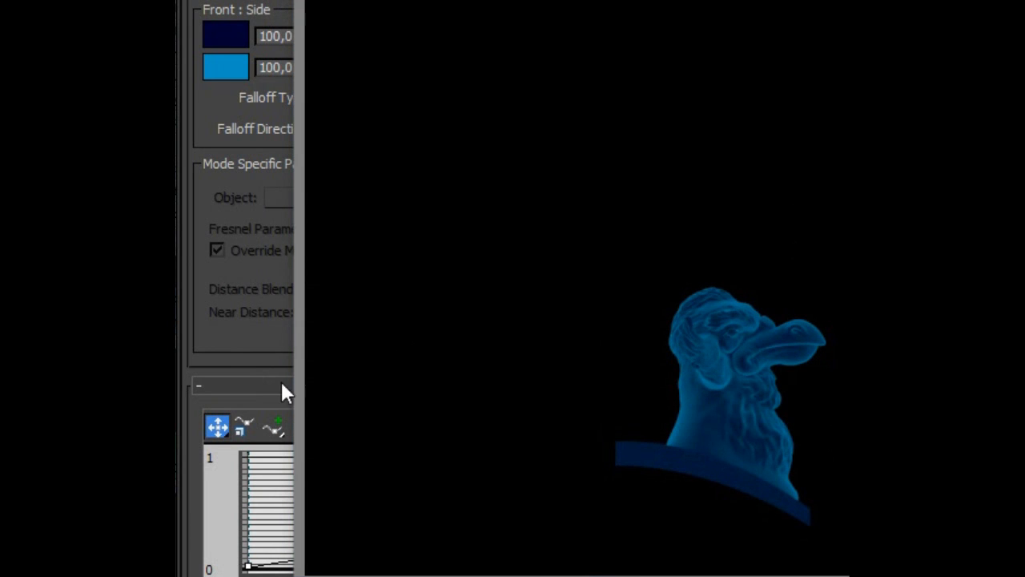
Lower the end point of the blue Falloff map's mix curve to about 0.5 and render the view.
{"action": "left_click", "coordinate": [246, 363]}
{"action": "left_click_drag", "start_coordinate": [554, 482], "coordinate": [558, 512]}
{"action": "key", "text": "shift+q"}
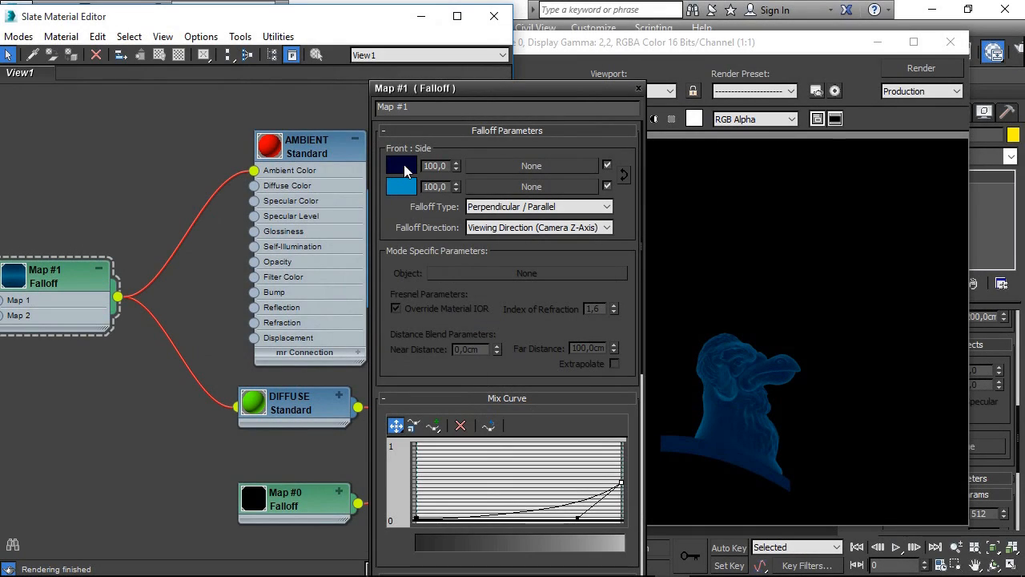
Add an RGB Tint map to Map #1's front colour, with dark red (value 7) for R and black for G and B.
{"action": "left_click", "coordinate": [521, 164]}
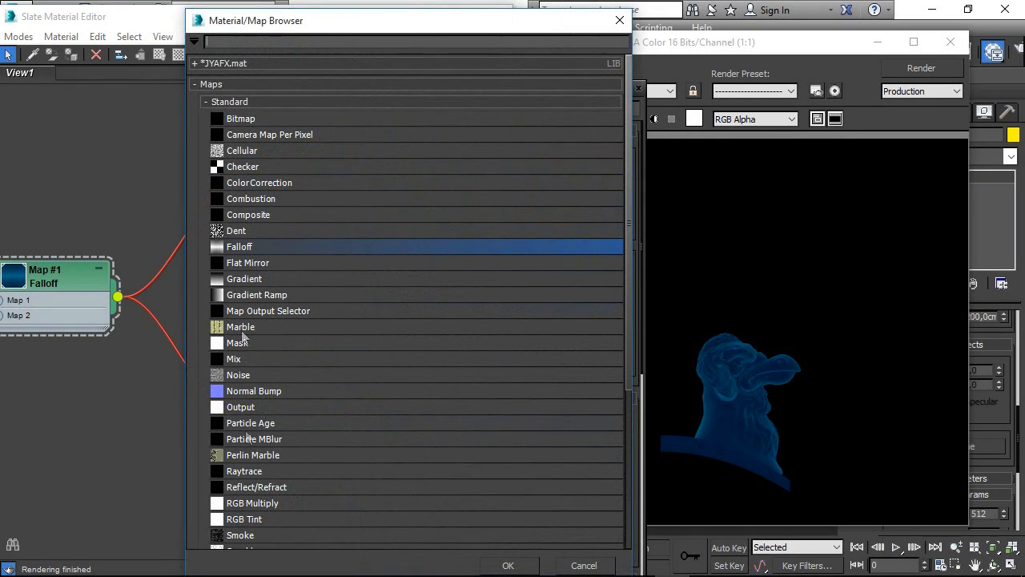
{"action": "double_click", "coordinate": [236, 519]}
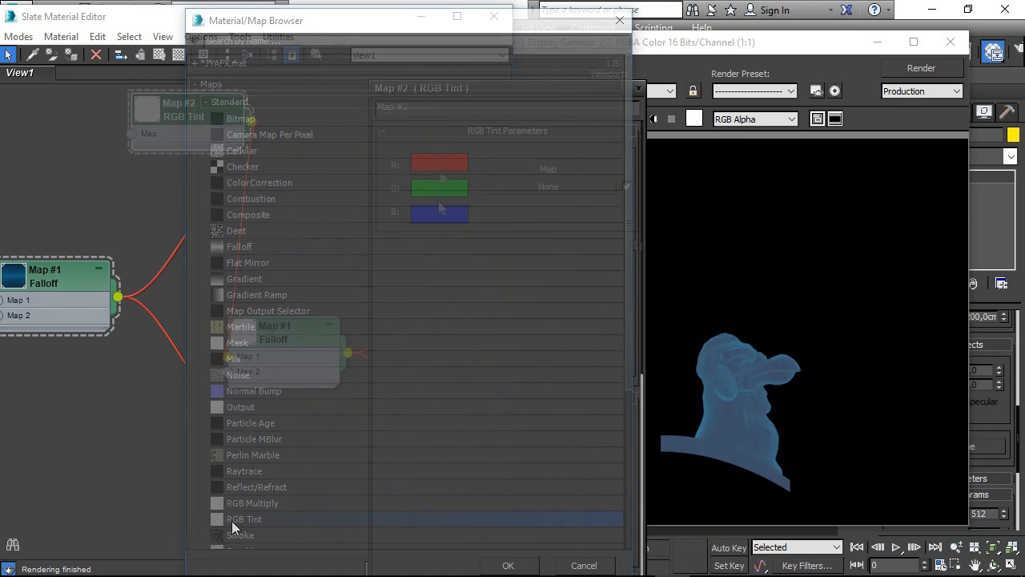
{"action": "left_click", "coordinate": [439, 187]}
{"action": "left_click", "coordinate": [405, 160]}
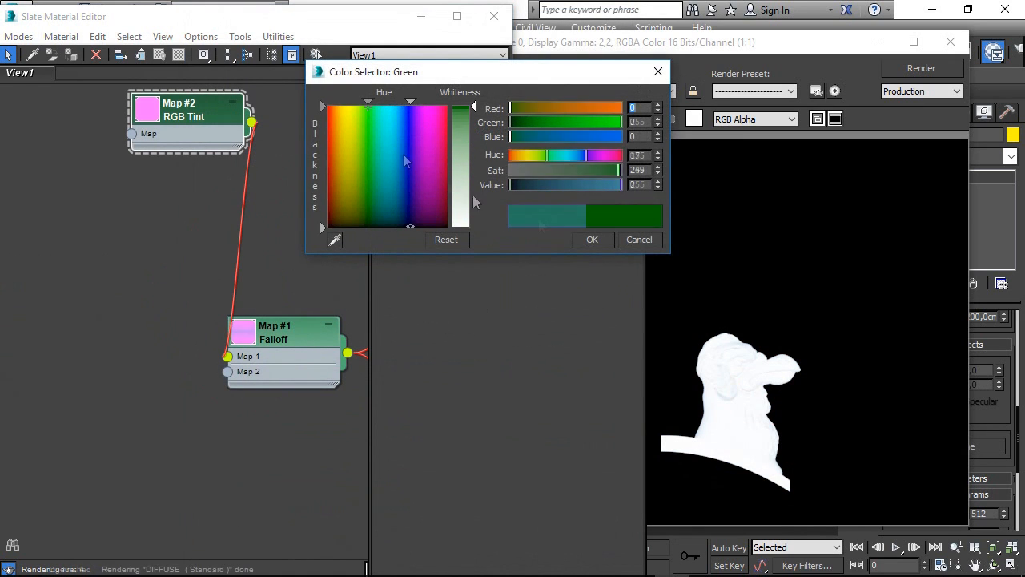
{"action": "left_click", "coordinate": [592, 239]}
{"action": "left_click", "coordinate": [438, 213]}
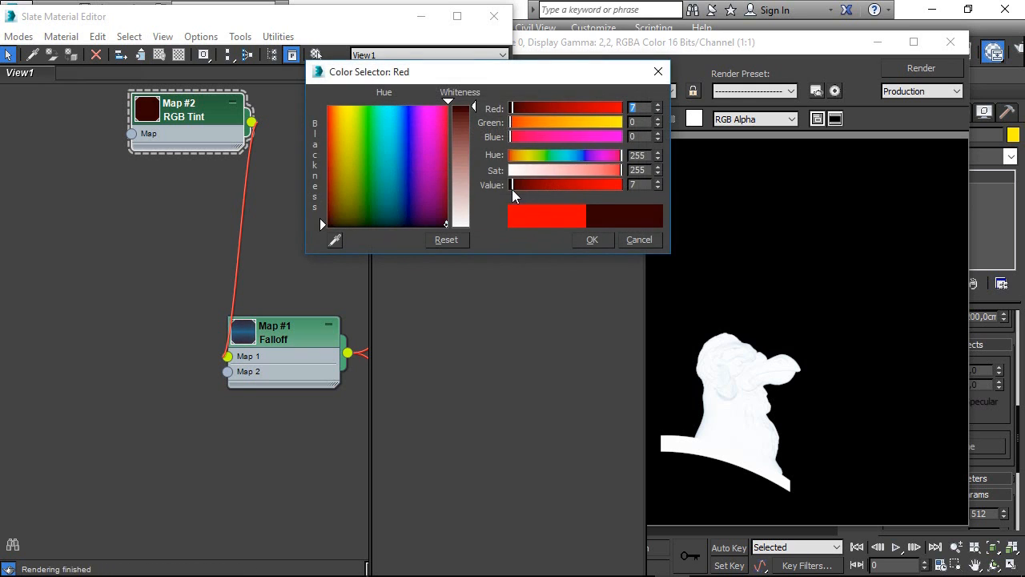
{"action": "left_click", "coordinate": [512, 189]}
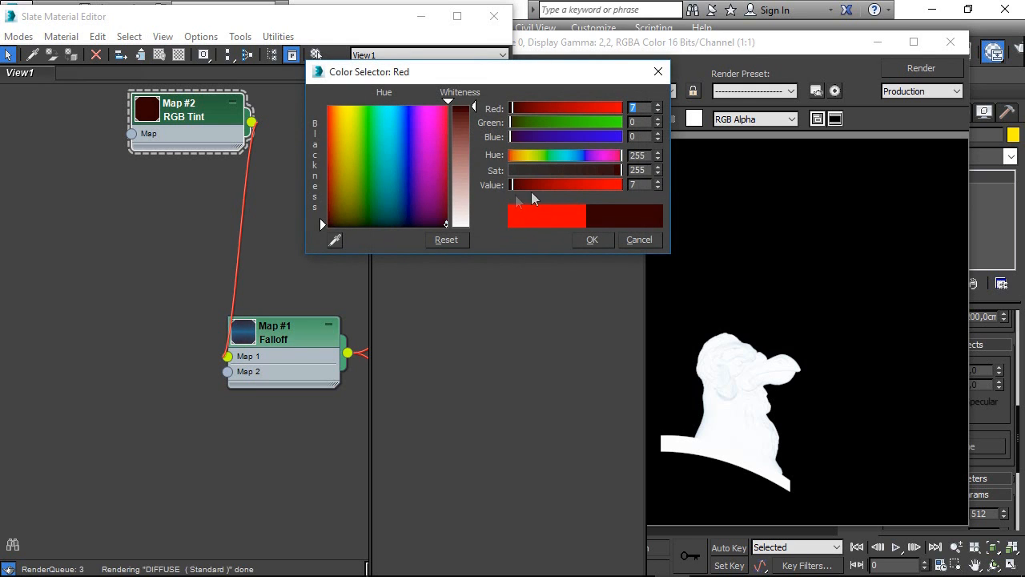
{"action": "left_click", "coordinate": [590, 242]}
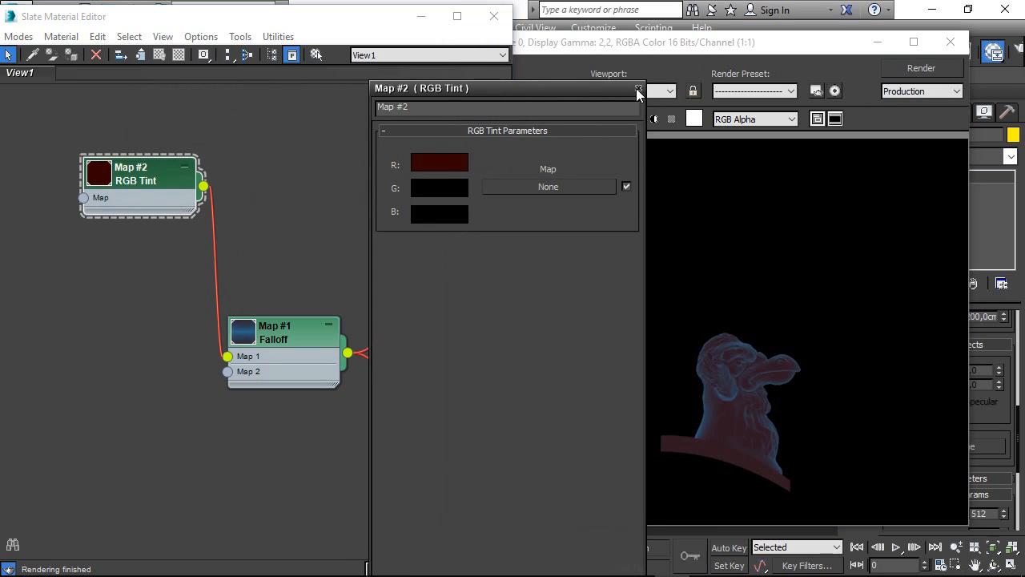
Close the map parameters and render window, turn off Ambient Only for the Omni light and render the Left view.
{"action": "left_click", "coordinate": [638, 89]}
{"action": "left_click", "coordinate": [949, 41]}
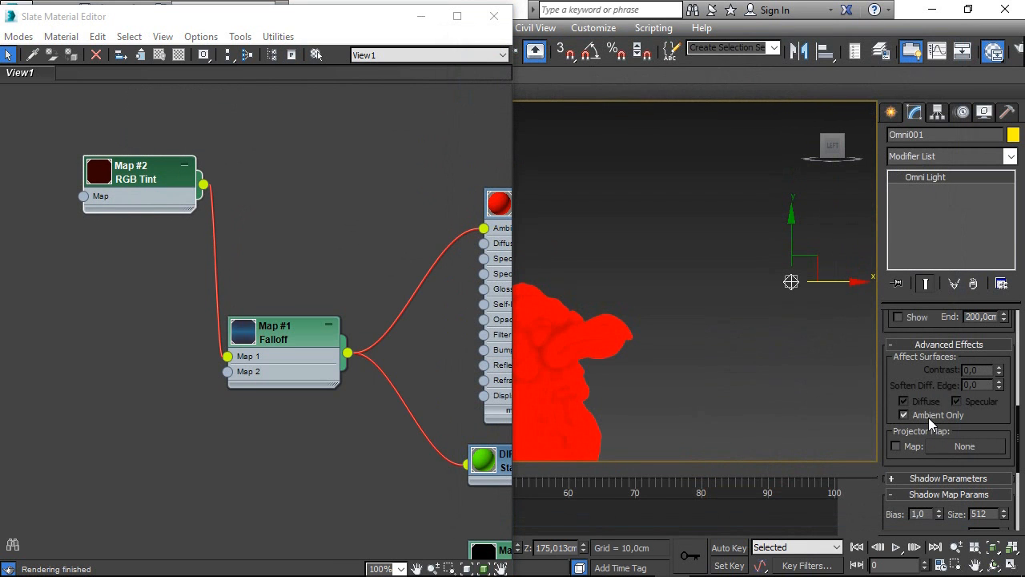
{"action": "left_click", "coordinate": [929, 417]}
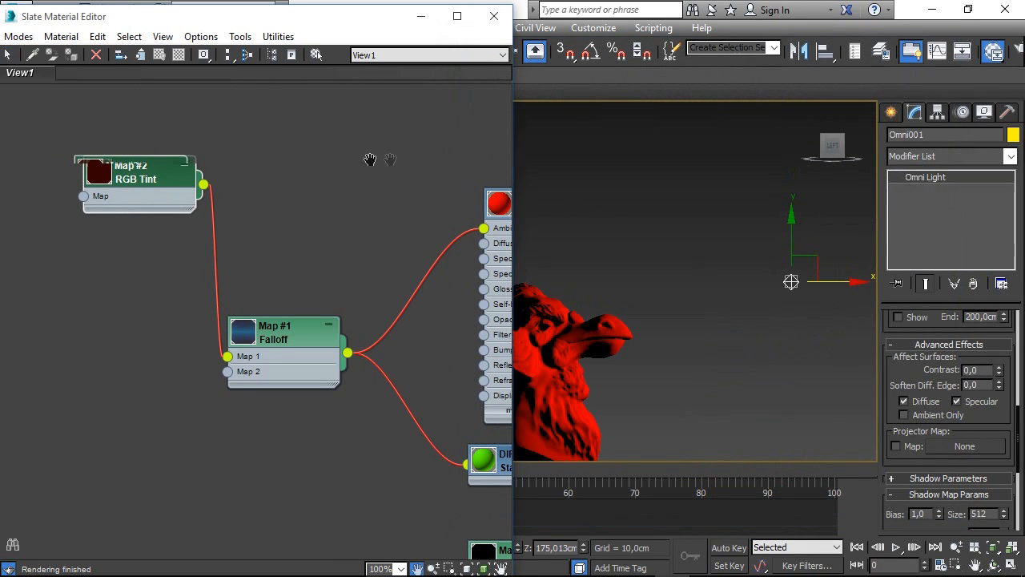
{"action": "middle_click_drag", "start_coordinate": [371, 161], "coordinate": [290, 157]}
{"action": "left_click", "coordinate": [1019, 56]}
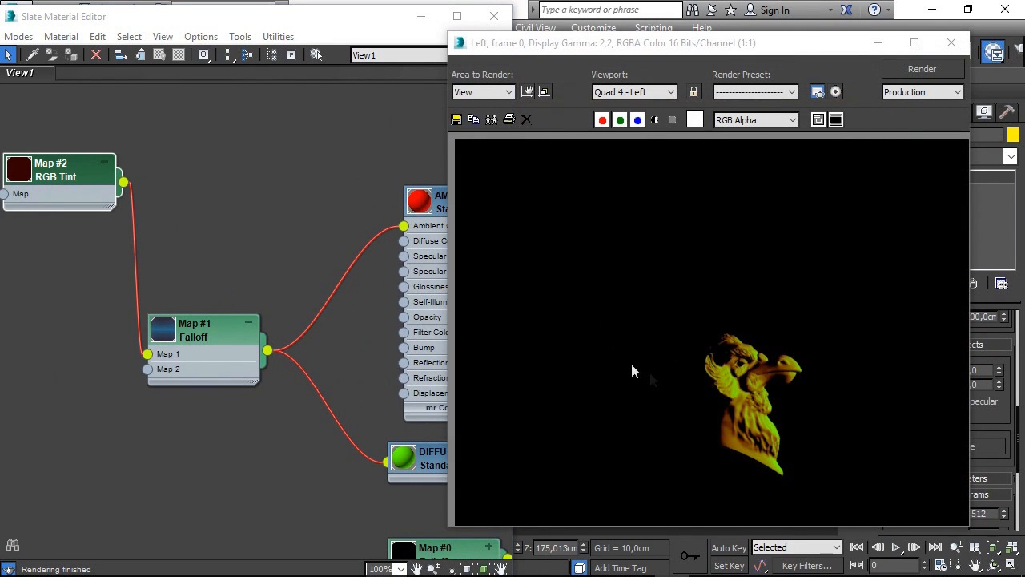
Reposition the Map #1 Falloff node and connect the RGB Tint map to AMBIENT's Diffuse Color as well.
{"action": "mouse_move", "coordinate": [274, 160]}
{"action": "middle_mouse_down"}
{"action": "mouse_move", "coordinate": [280, 105]}
{"action": "mouse_move", "coordinate": [266, 170]}
{"action": "middle_mouse_up"}
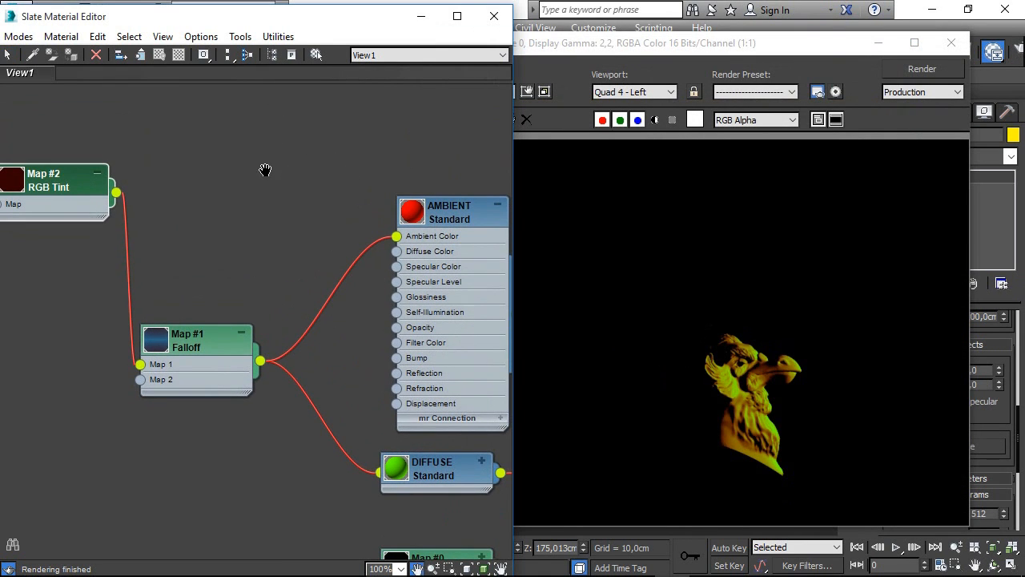
{"action": "left_click_drag", "start_coordinate": [180, 336], "coordinate": [196, 321]}
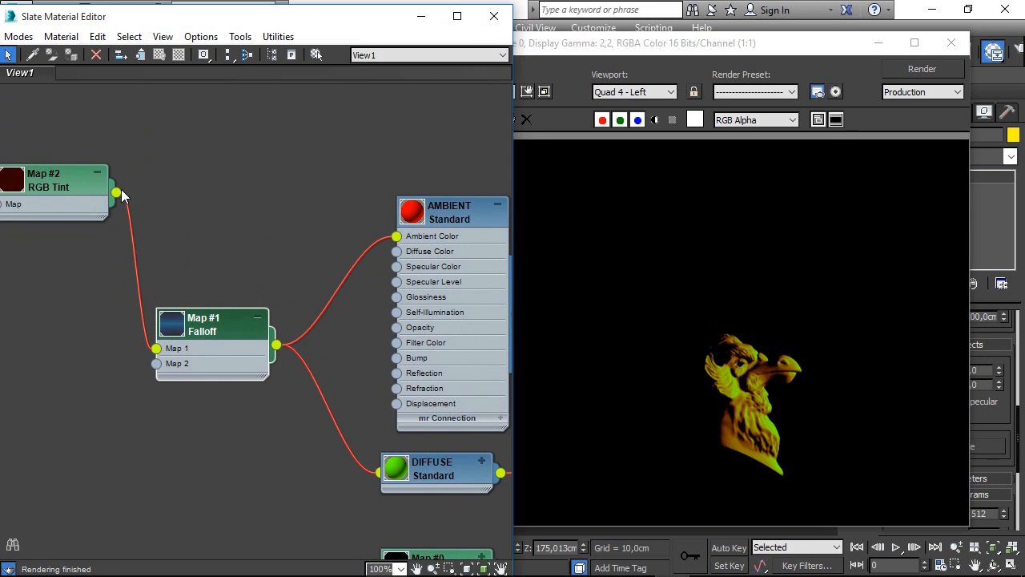
{"action": "left_click_drag", "start_coordinate": [147, 206], "coordinate": [396, 257]}
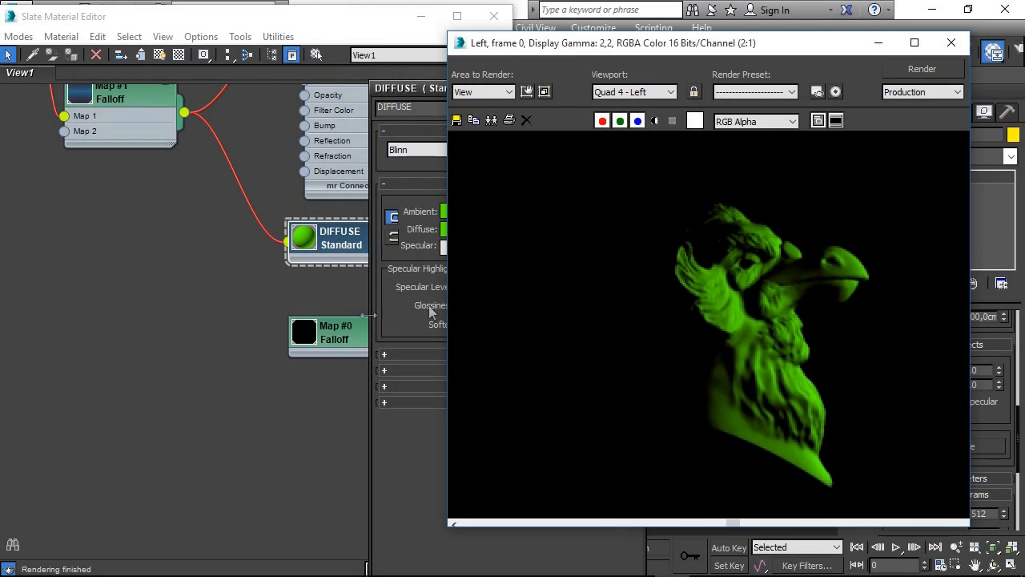
Add a Gradient Ramp map to DIFFUSE's diffuse colour and set its gradient type to Lighting.
{"action": "middle_click_drag", "start_coordinate": [238, 390], "coordinate": [171, 400]}
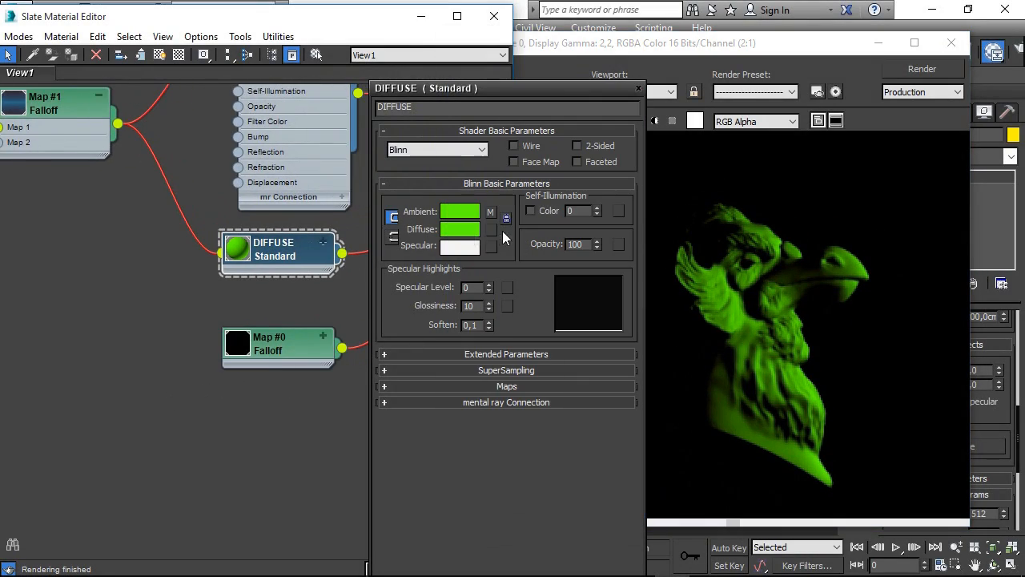
{"action": "left_click", "coordinate": [490, 230]}
{"action": "double_click", "coordinate": [257, 295]}
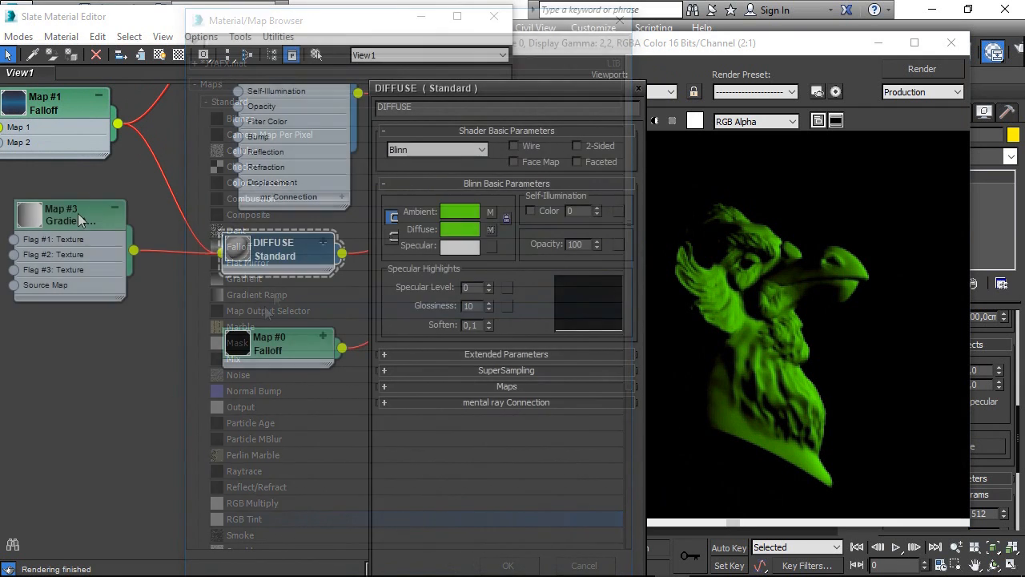
{"action": "double_click", "coordinate": [77, 213]}
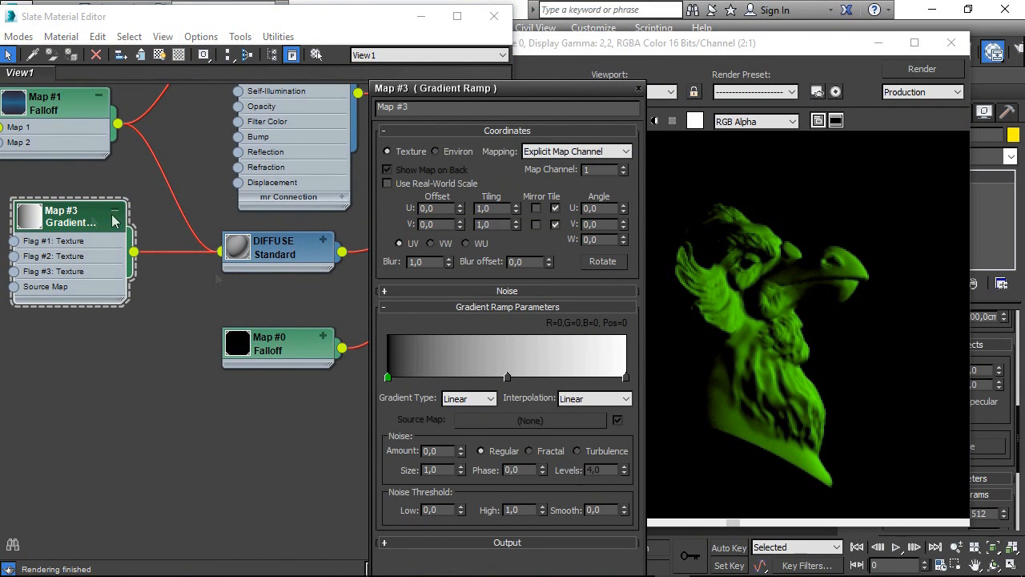
{"action": "left_click", "coordinate": [471, 398]}
{"action": "left_click", "coordinate": [457, 444]}
{"action": "mouse_move", "coordinate": [917, 253]}
{"action": "left_mouse_down"}
{"action": "mouse_move", "coordinate": [881, 261]}
{"action": "mouse_move", "coordinate": [913, 241]}
{"action": "left_mouse_up"}
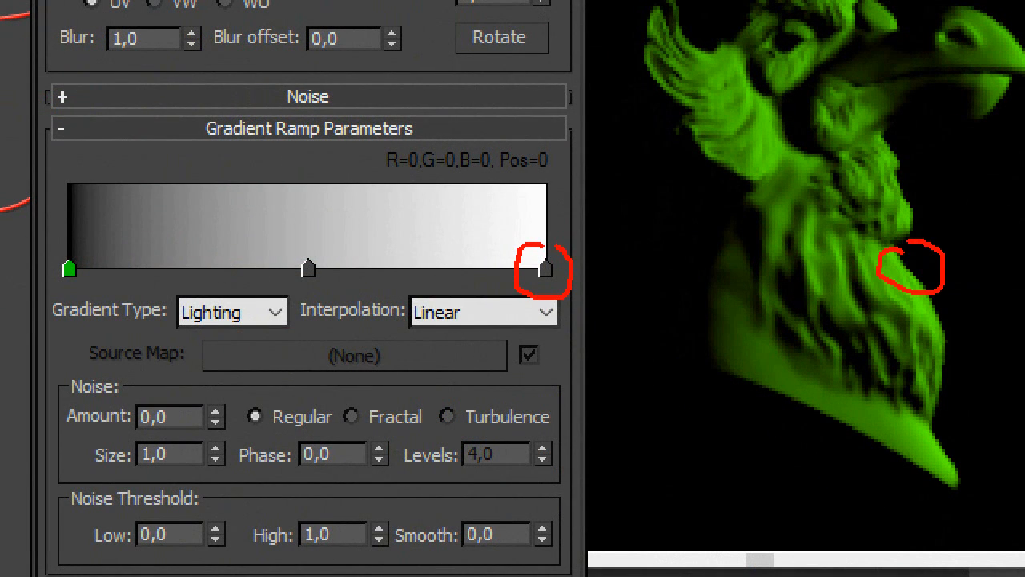
{"action": "left_click_drag", "start_coordinate": [330, 243], "coordinate": [281, 269]}
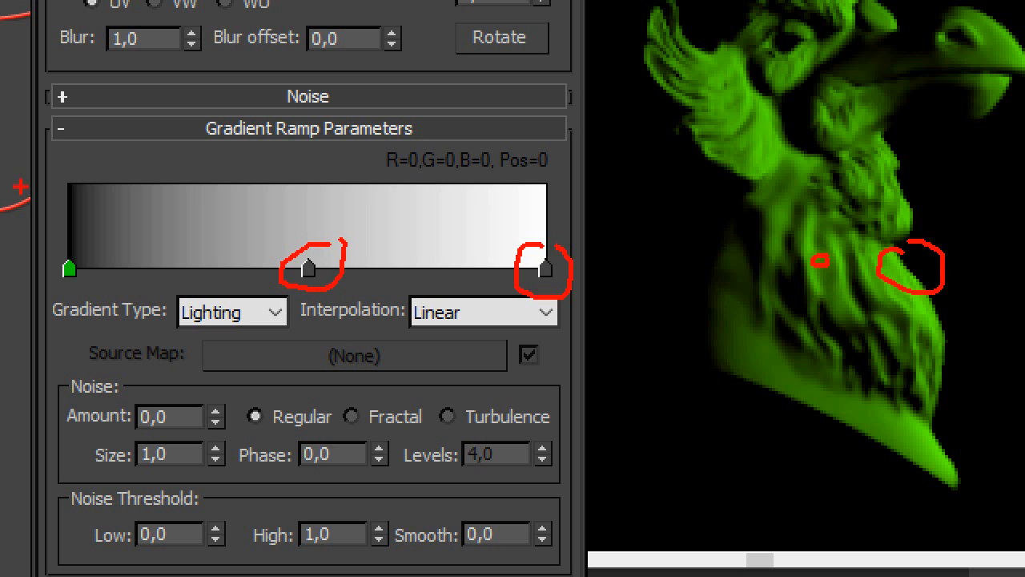
{"action": "left_click_drag", "start_coordinate": [27, 268], "coordinate": [64, 237]}
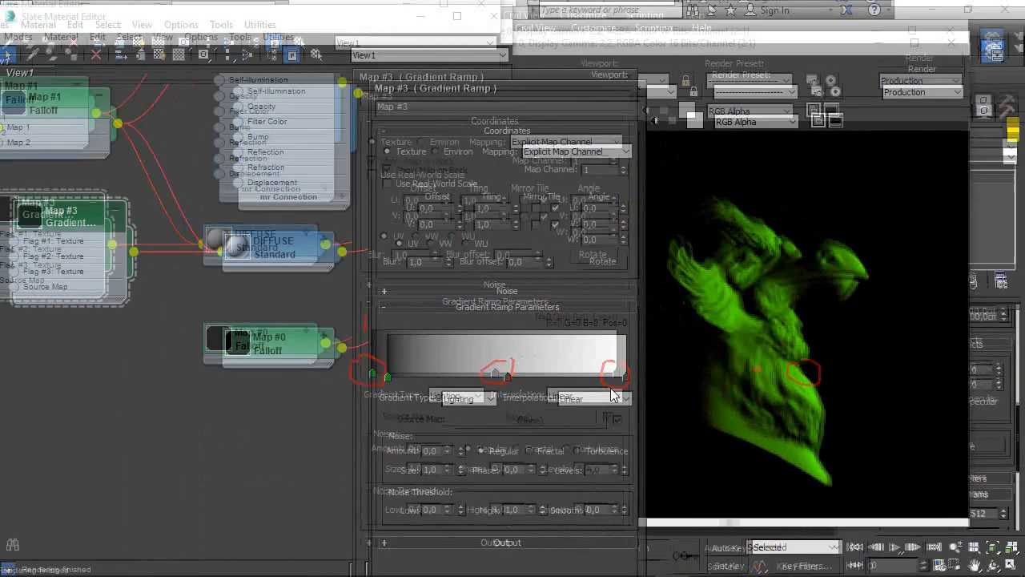
Colour the end flag of the Gradient Ramp, at position 100, yellow.
{"action": "left_click", "coordinate": [546, 269]}
{"action": "double_click", "coordinate": [625, 378]}
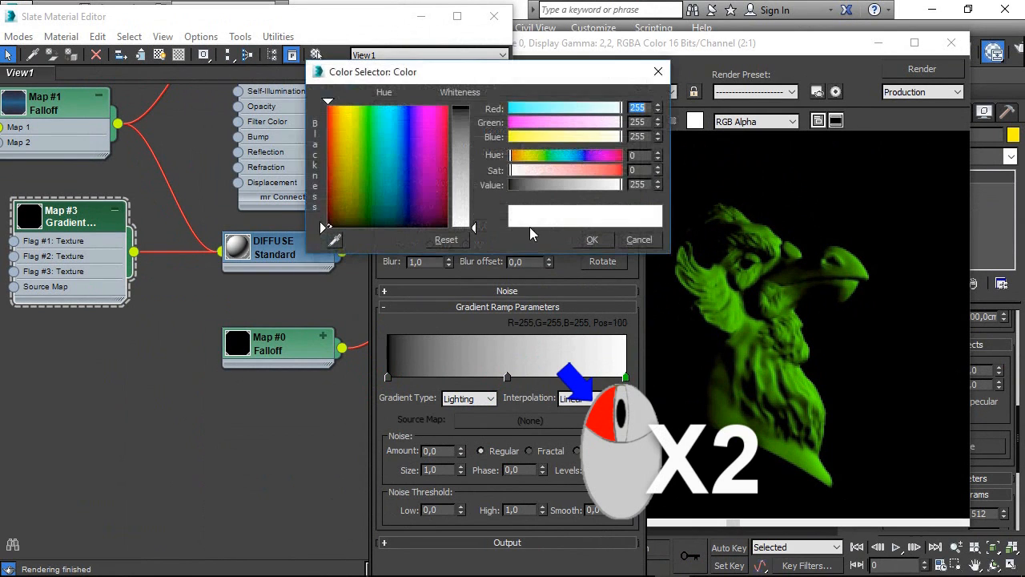
{"action": "left_click_drag", "start_coordinate": [419, 159], "coordinate": [353, 136]}
{"action": "left_click", "coordinate": [343, 116]}
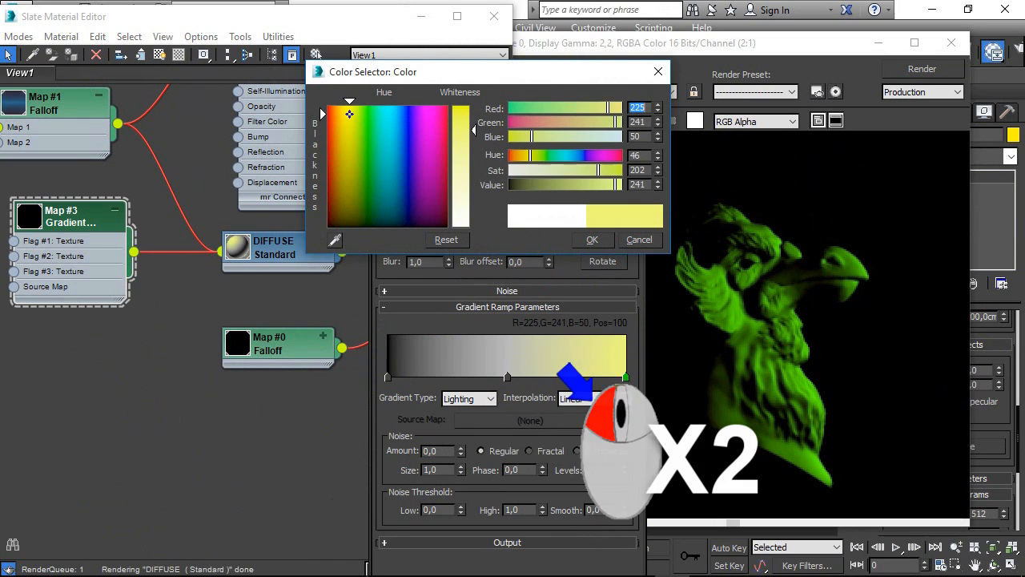
Colour the ramp's middle flag orange (R 246, G 127, B 62) and its start flag dark brown (R 18, G 4, B 0).
{"action": "left_click", "coordinate": [506, 377]}
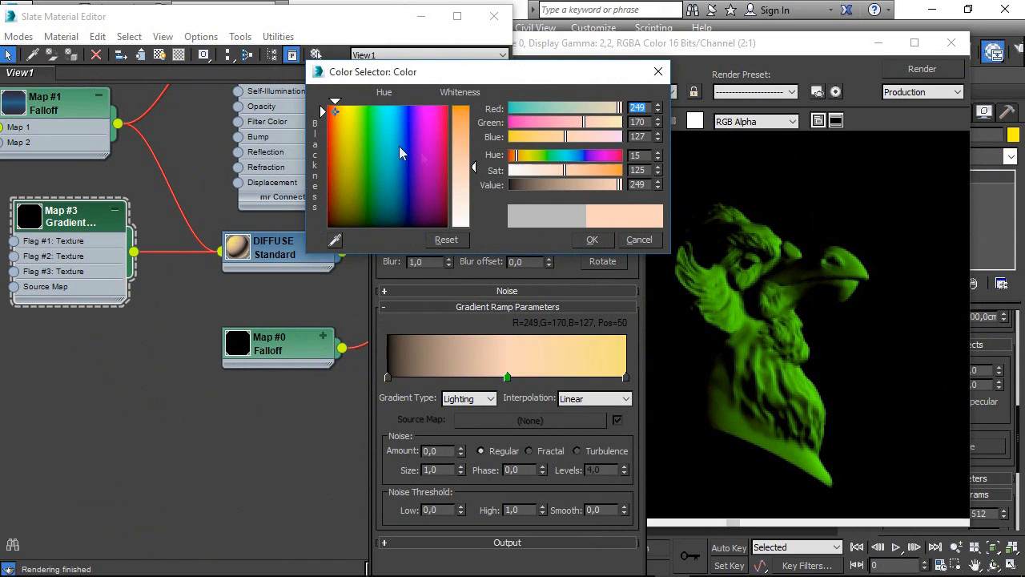
{"action": "left_click_drag", "start_coordinate": [463, 161], "coordinate": [463, 134]}
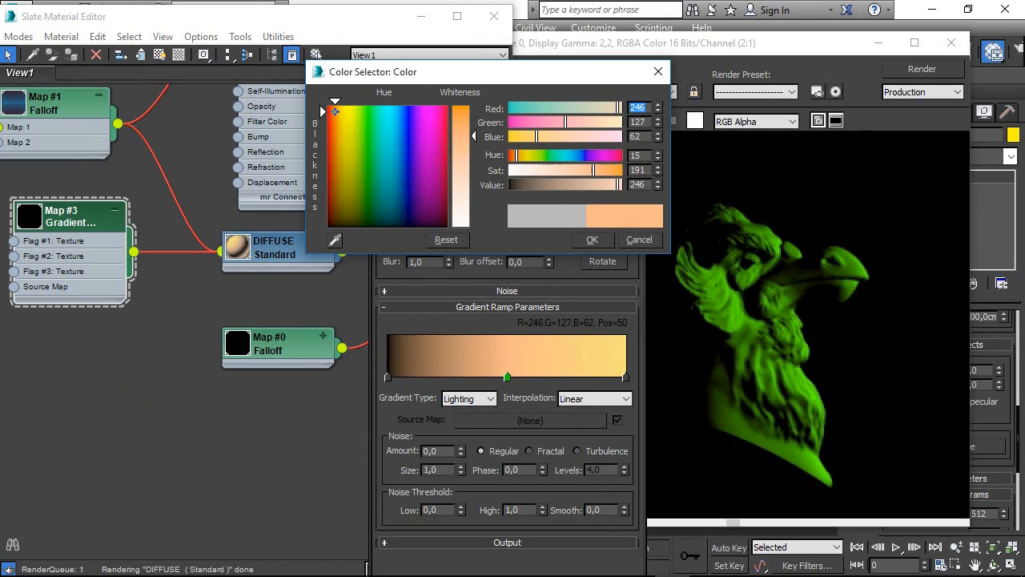
{"action": "left_click", "coordinate": [388, 377]}
{"action": "left_click_drag", "start_coordinate": [377, 152], "coordinate": [332, 111]}
{"action": "left_click_drag", "start_coordinate": [617, 185], "coordinate": [588, 185]}
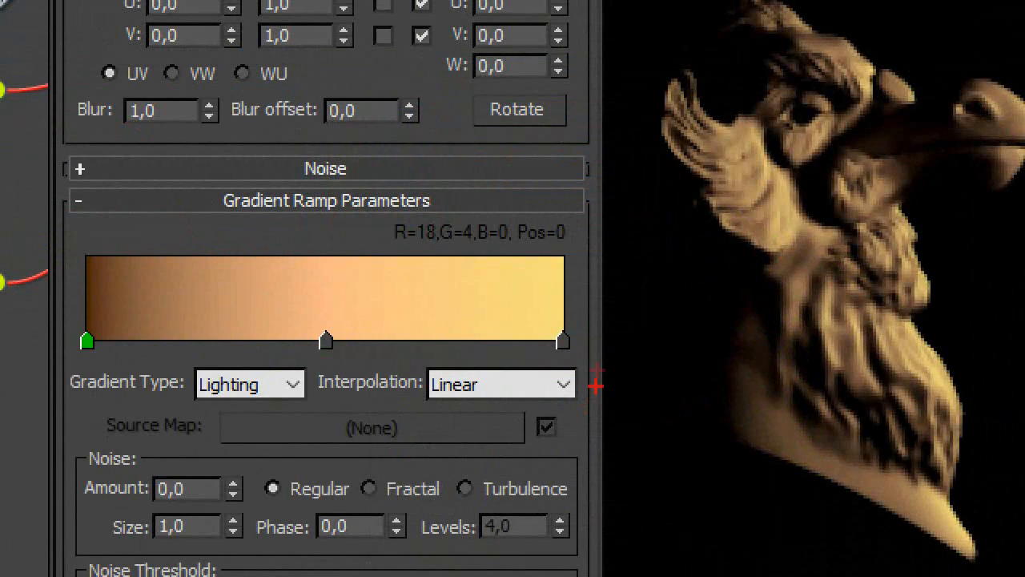
{"action": "mouse_move", "coordinate": [578, 301]}
{"action": "left_mouse_down"}
{"action": "mouse_move", "coordinate": [537, 326]}
{"action": "mouse_move", "coordinate": [589, 285]}
{"action": "left_mouse_up"}
{"action": "mouse_move", "coordinate": [976, 348]}
{"action": "left_mouse_down"}
{"action": "mouse_move", "coordinate": [934, 357]}
{"action": "mouse_move", "coordinate": [971, 349]}
{"action": "left_mouse_up"}
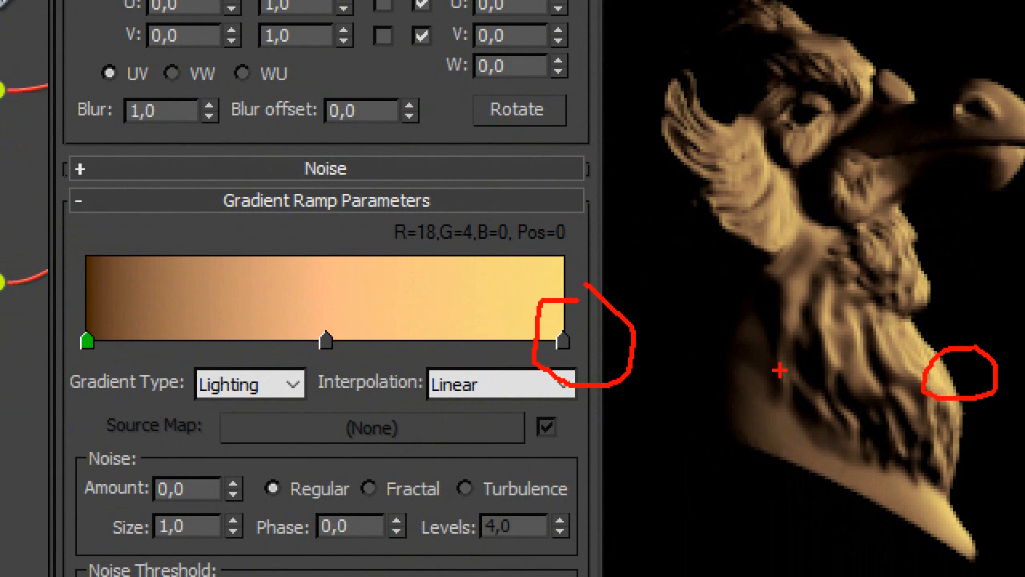
{"action": "left_click_drag", "start_coordinate": [307, 327], "coordinate": [353, 330]}
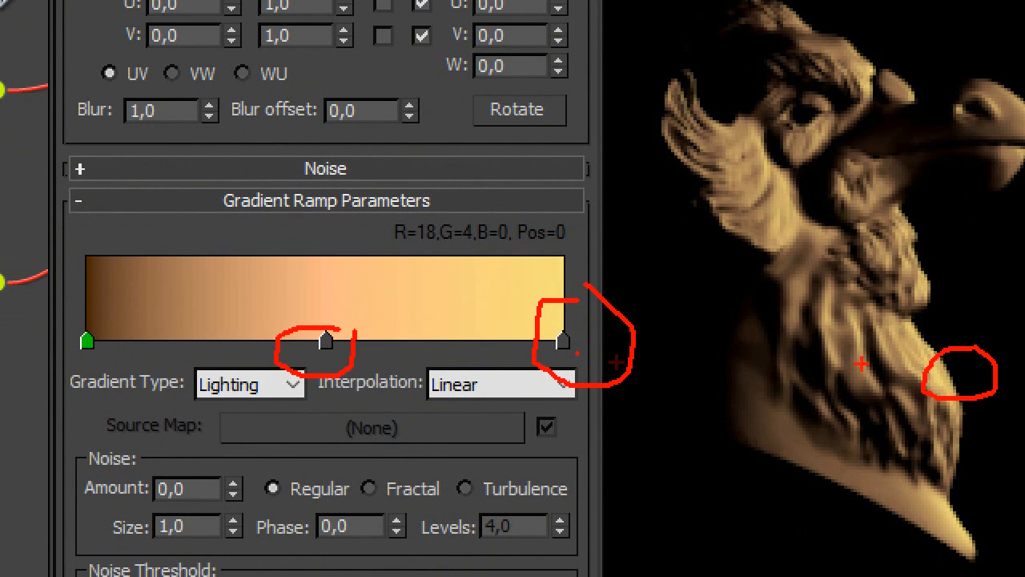
{"action": "left_click_drag", "start_coordinate": [109, 319], "coordinate": [84, 324]}
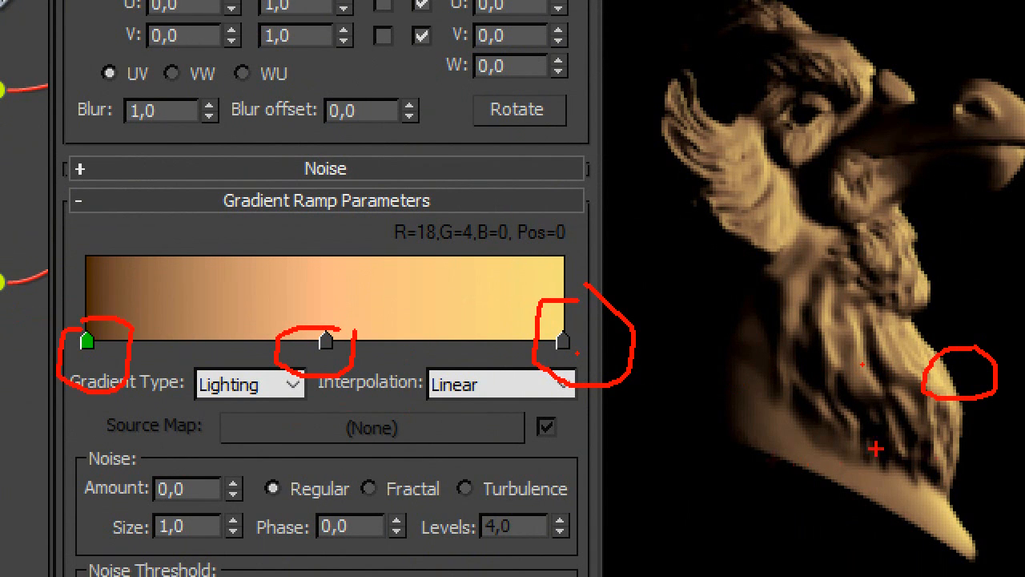
{"action": "left_click_drag", "start_coordinate": [756, 478], "coordinate": [755, 434]}
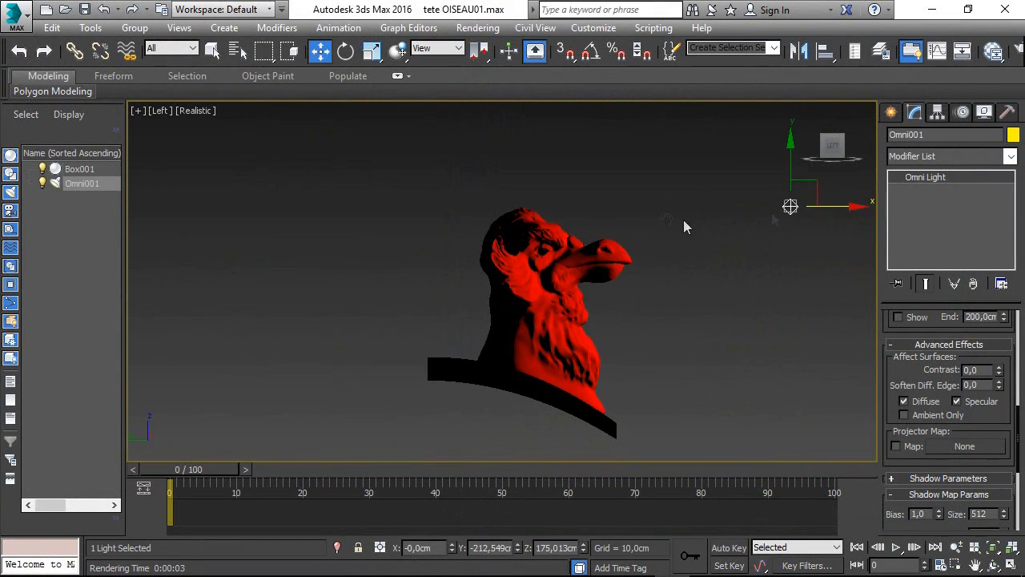
Copy the Omni light behind the bust at about Y 175,9 cm, enable Ambient Only on the copy and render the Left view.
{"action": "left_click_drag", "start_coordinate": [849, 202], "coordinate": [336, 203], "text": "shift"}
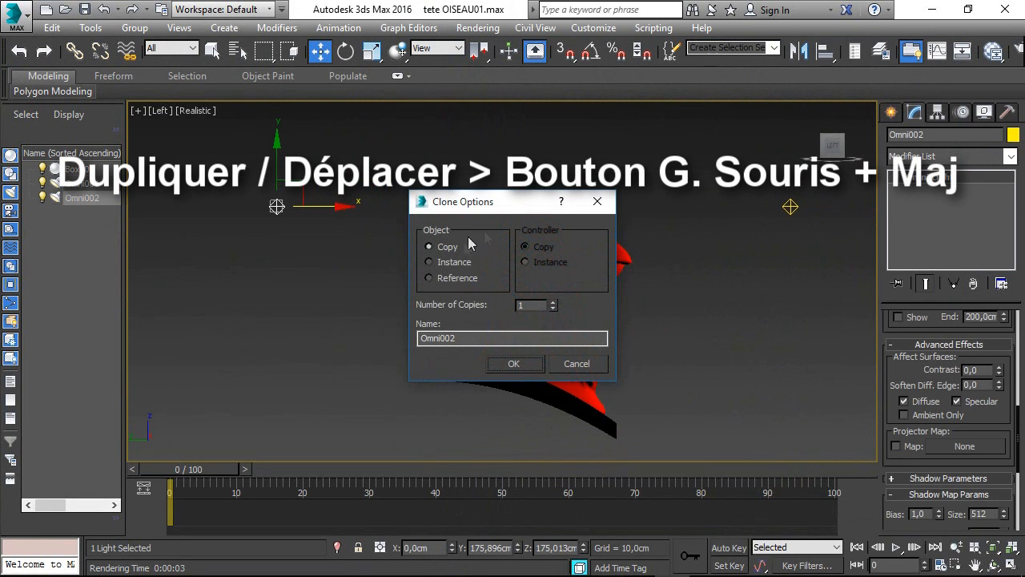
{"action": "left_click", "coordinate": [527, 364]}
{"action": "left_click", "coordinate": [918, 415]}
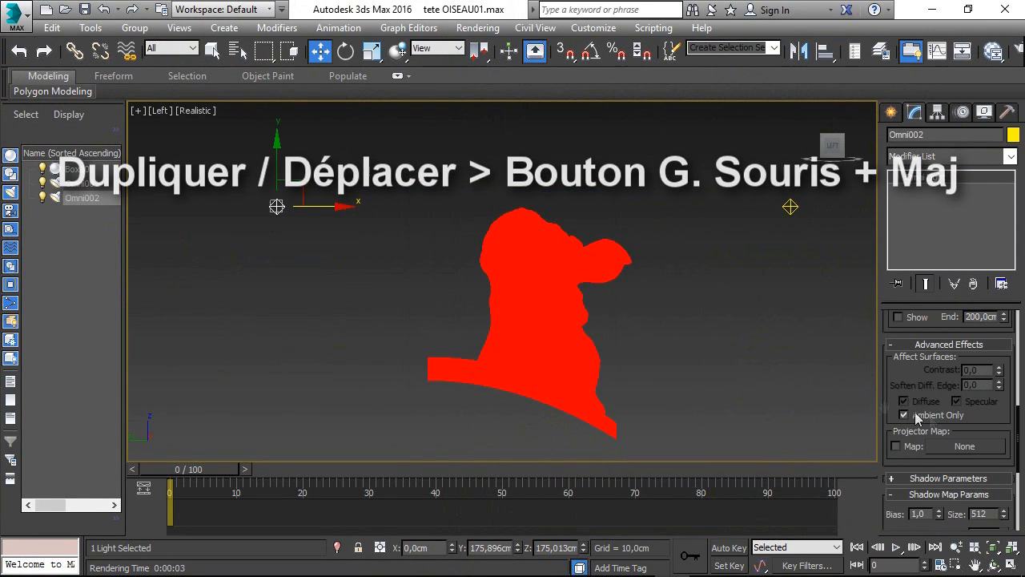
{"action": "key", "text": "shift+q"}
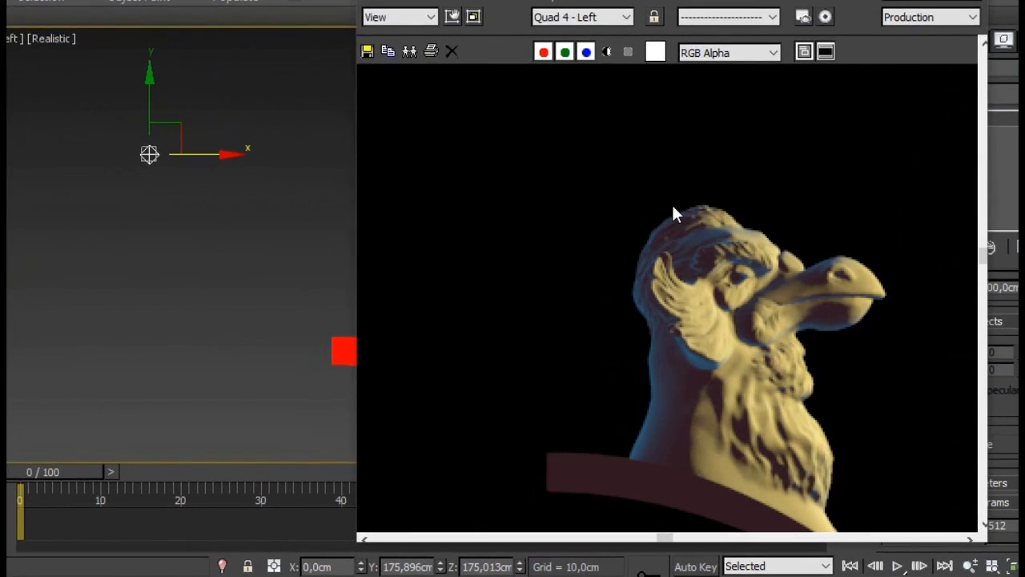
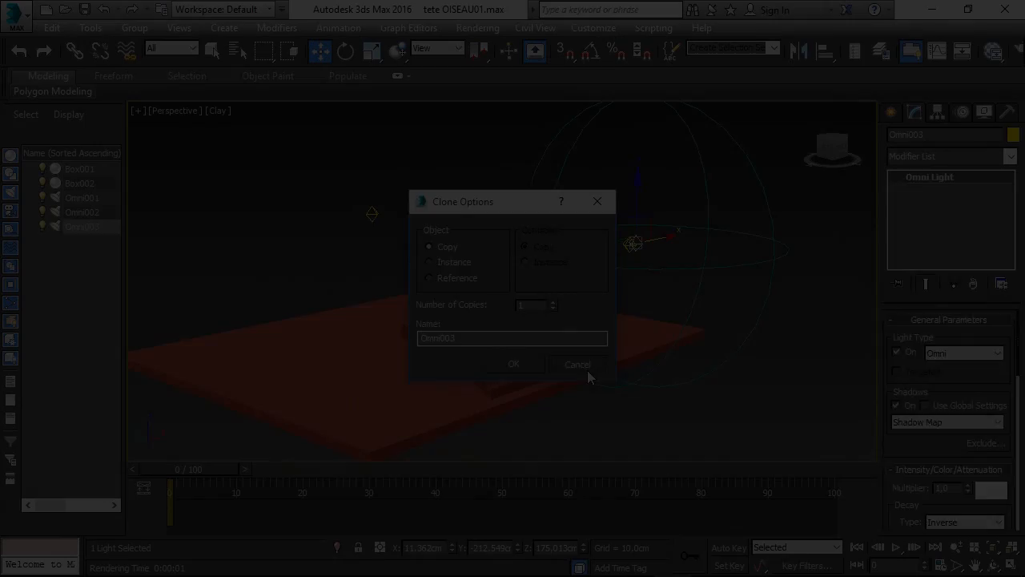
{"action": "left_click", "coordinate": [588, 373]}
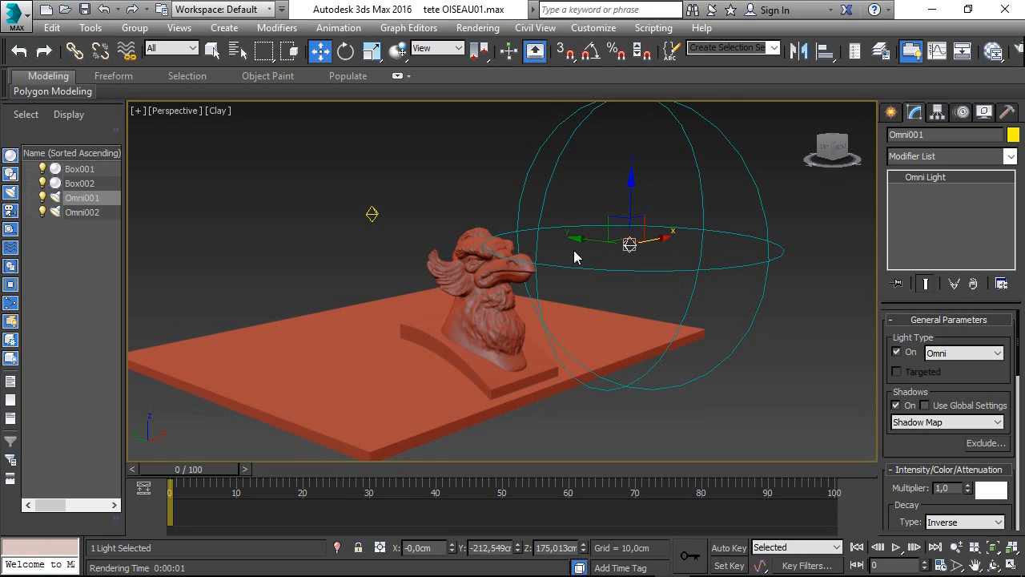
{"action": "left_click", "coordinate": [933, 422]}
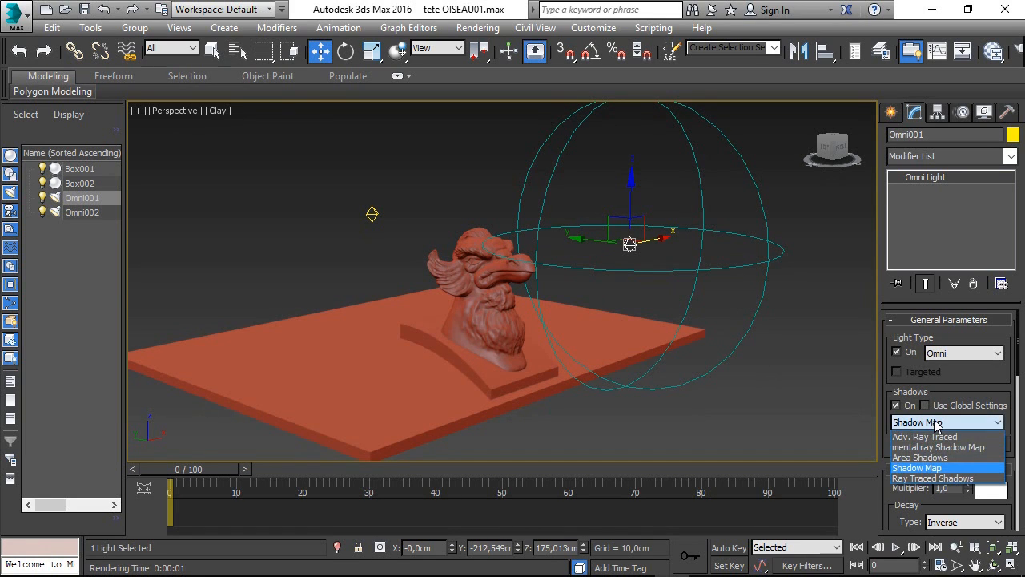
{"action": "left_click", "coordinate": [948, 390]}
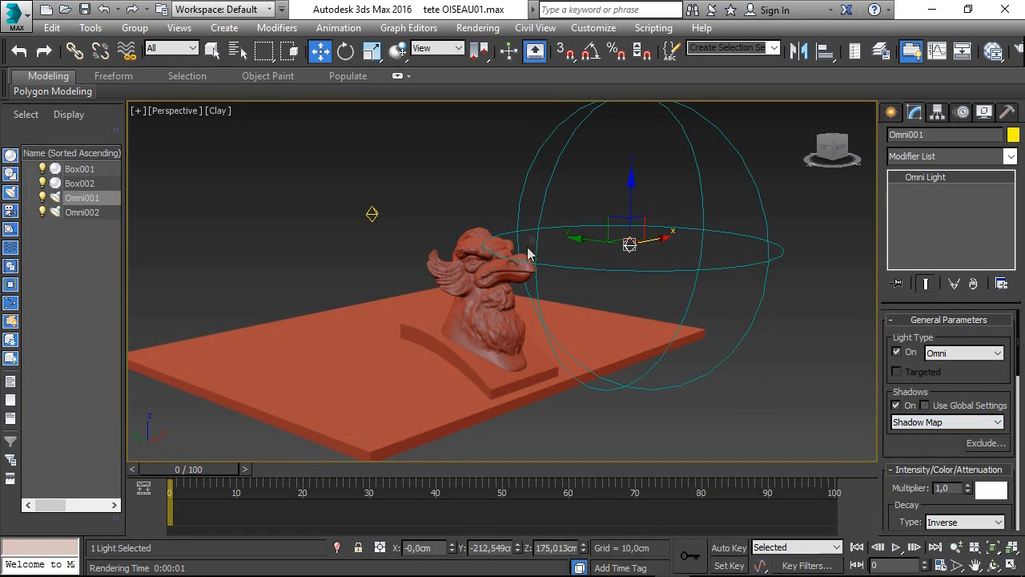
Clone the front Omni light along X as two instances spaced about 11,7 cm apart.
{"action": "scroll", "coordinate": [651, 255], "scroll_direction": "up", "scroll_amount": 4}
{"action": "middle_click_drag", "start_coordinate": [651, 254], "coordinate": [680, 219]}
{"action": "left_click_drag", "start_coordinate": [663, 231], "coordinate": [672, 231], "text": "shift"}
{"action": "left_click", "coordinate": [451, 264]}
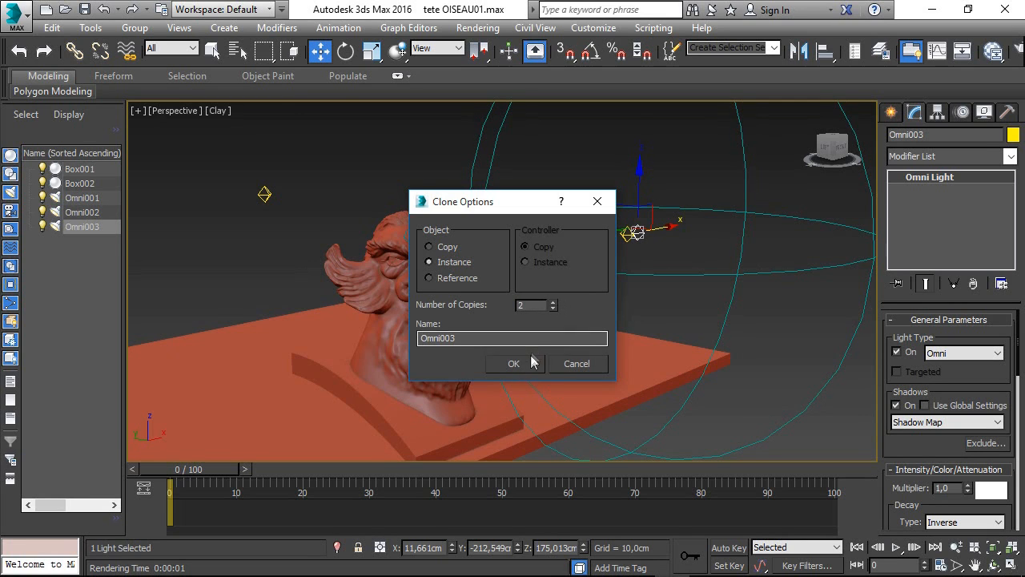
{"action": "left_click", "coordinate": [531, 360]}
Clone the row of three front lights upward along Z as instances and render the Perspective view.
{"action": "left_click_drag", "start_coordinate": [660, 264], "coordinate": [662, 266]}
{"action": "left_click_drag", "start_coordinate": [639, 188], "coordinate": [639, 172], "text": "shift"}
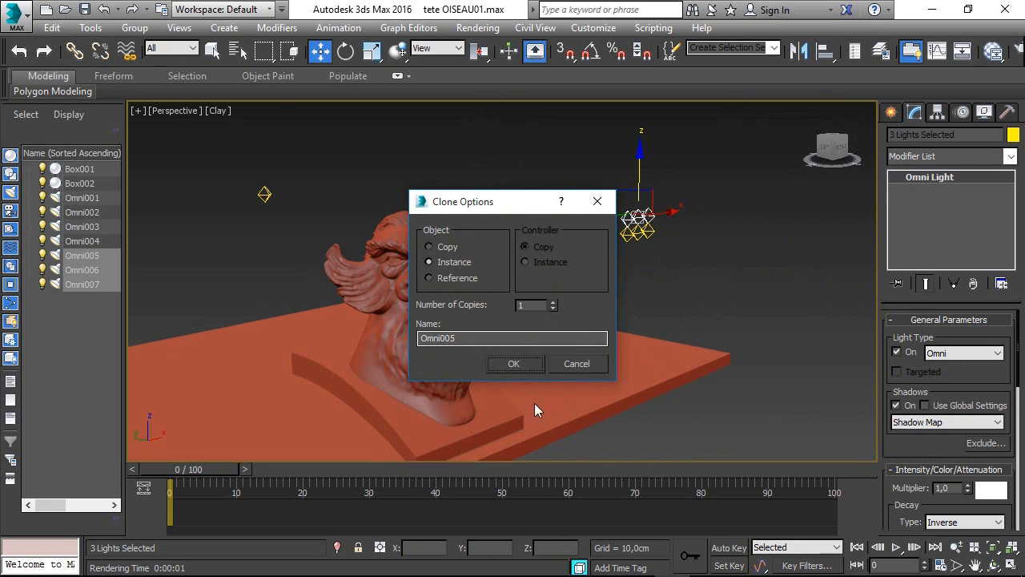
{"action": "left_click", "coordinate": [518, 364]}
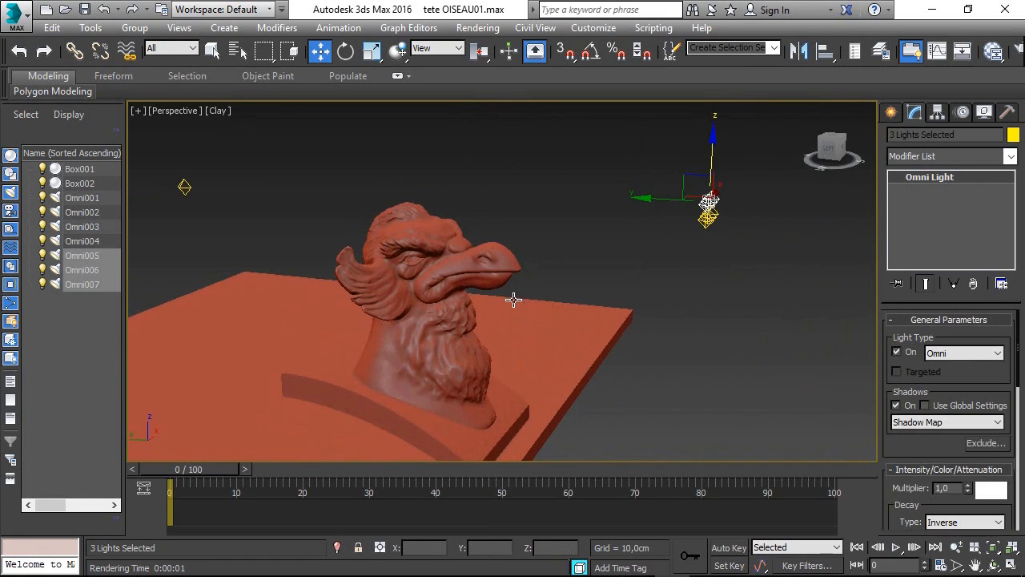
{"action": "middle_click_drag", "start_coordinate": [678, 241], "coordinate": [768, 214]}
{"action": "key", "text": "shift+q"}
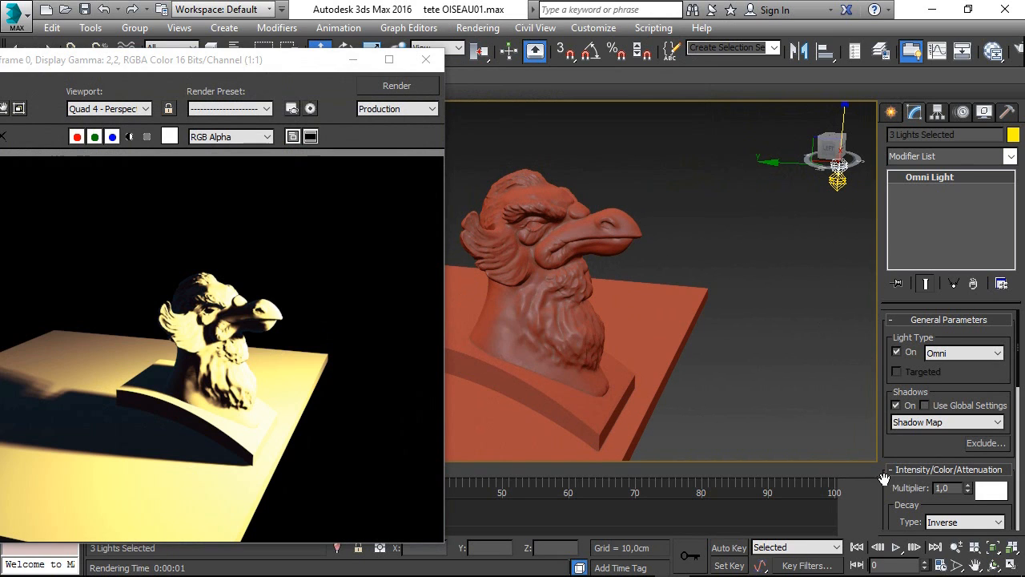
Set the instanced front lights' multiplier to 0,2, check the Perspective render and close the render window.
{"action": "left_click_drag", "start_coordinate": [968, 488], "coordinate": [963, 491]}
{"action": "left_click_drag", "start_coordinate": [959, 527], "coordinate": [957, 560]}
{"action": "type", "text": "0,2"}
{"action": "key", "text": "Return"}
{"action": "left_click_drag", "start_coordinate": [222, 65], "coordinate": [305, 38]}
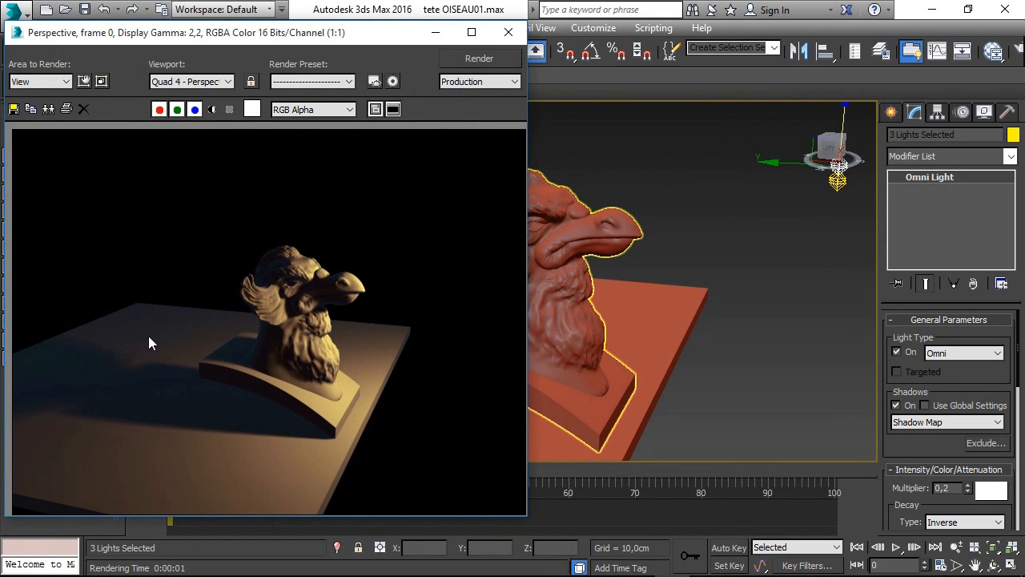
{"action": "left_click", "coordinate": [507, 32]}
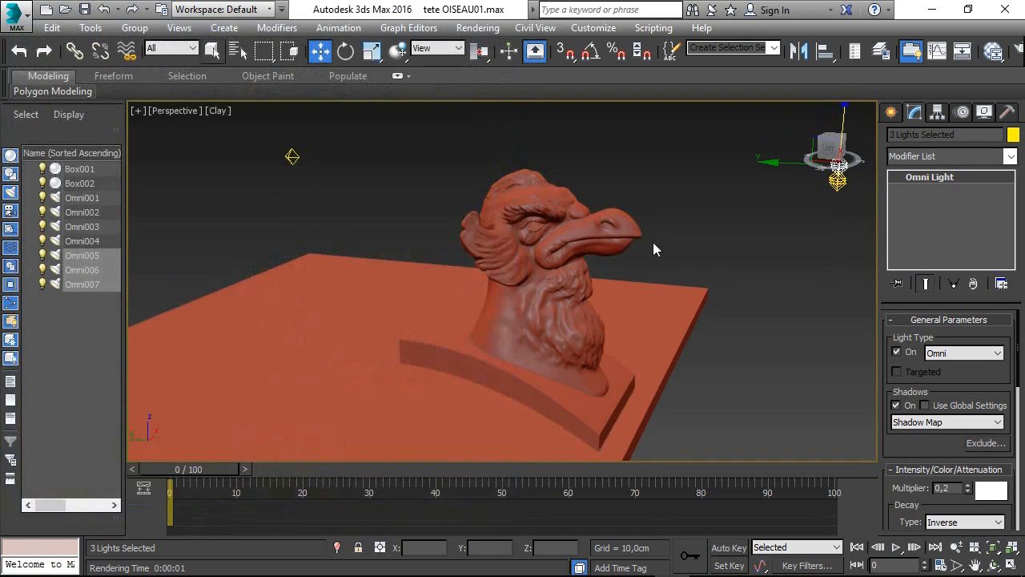
Create a Point helper beside the array of front lights.
{"action": "middle_click_drag", "start_coordinate": [720, 271], "coordinate": [865, 414], "text": "alt"}
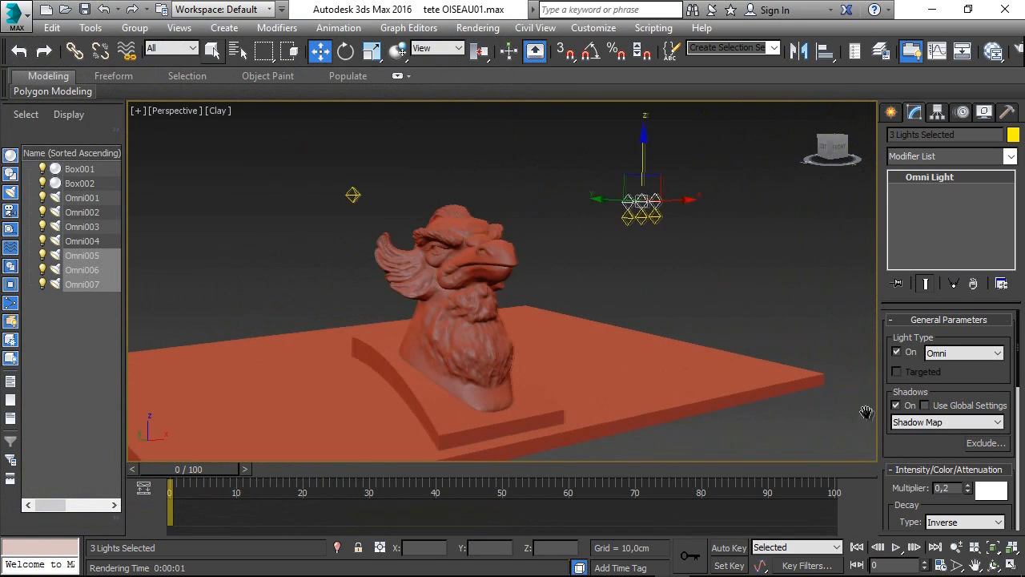
{"action": "left_click", "coordinate": [891, 112]}
{"action": "left_click", "coordinate": [973, 138]}
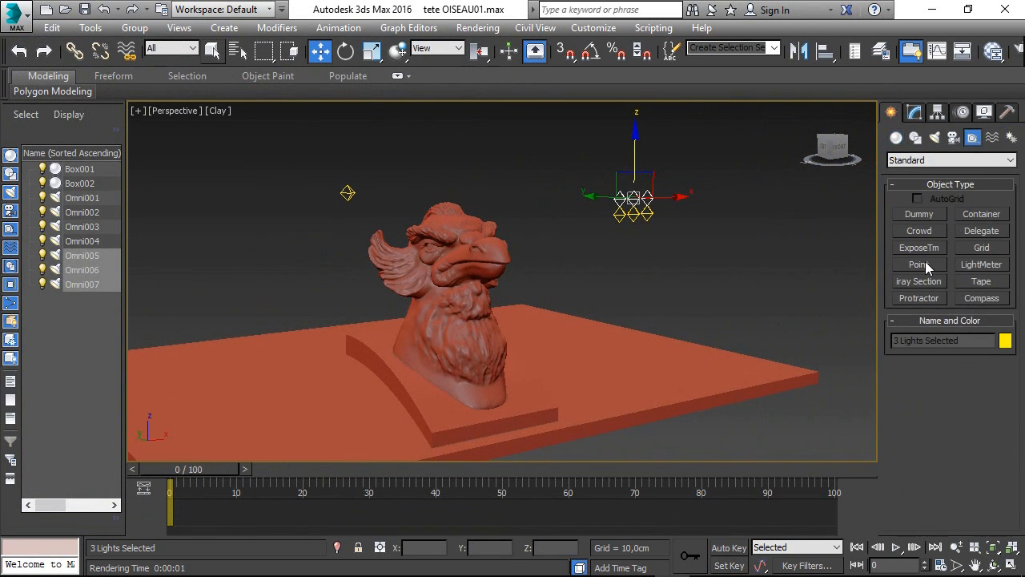
{"action": "left_click", "coordinate": [920, 264]}
{"action": "left_click", "coordinate": [711, 278]}
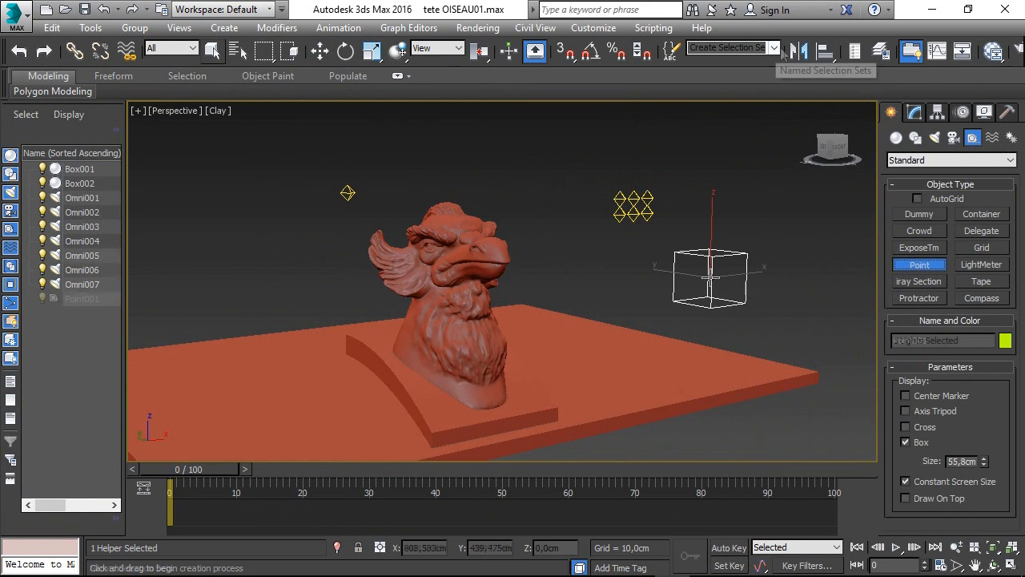
Align the Point helper to the upper middle light and lower it about 4 cm to the centre of the light array.
{"action": "left_click_drag", "start_coordinate": [831, 48], "coordinate": [837, 97]}
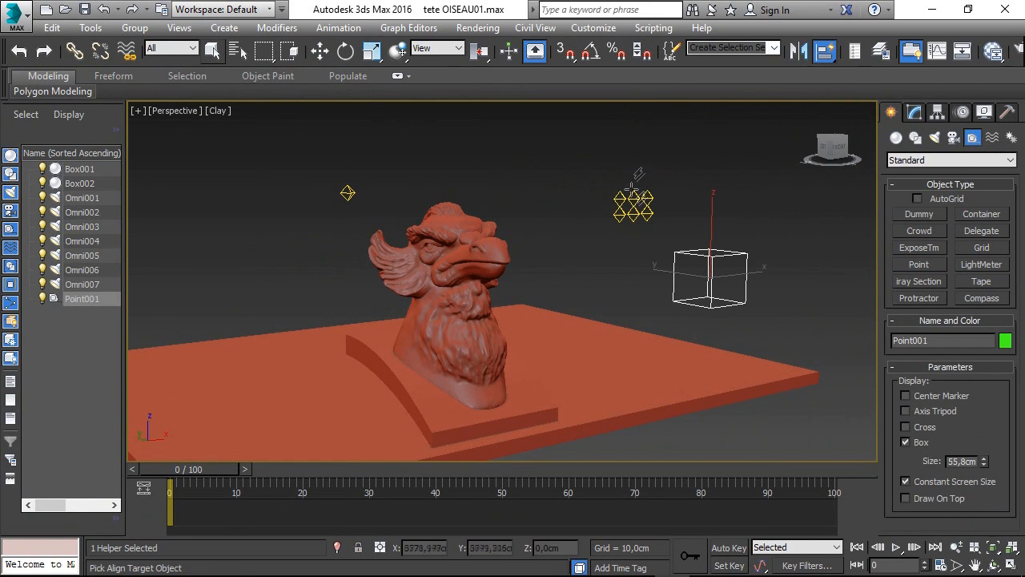
{"action": "left_click", "coordinate": [641, 199]}
{"action": "scroll", "coordinate": [661, 176], "scroll_direction": "up", "scroll_amount": 2}
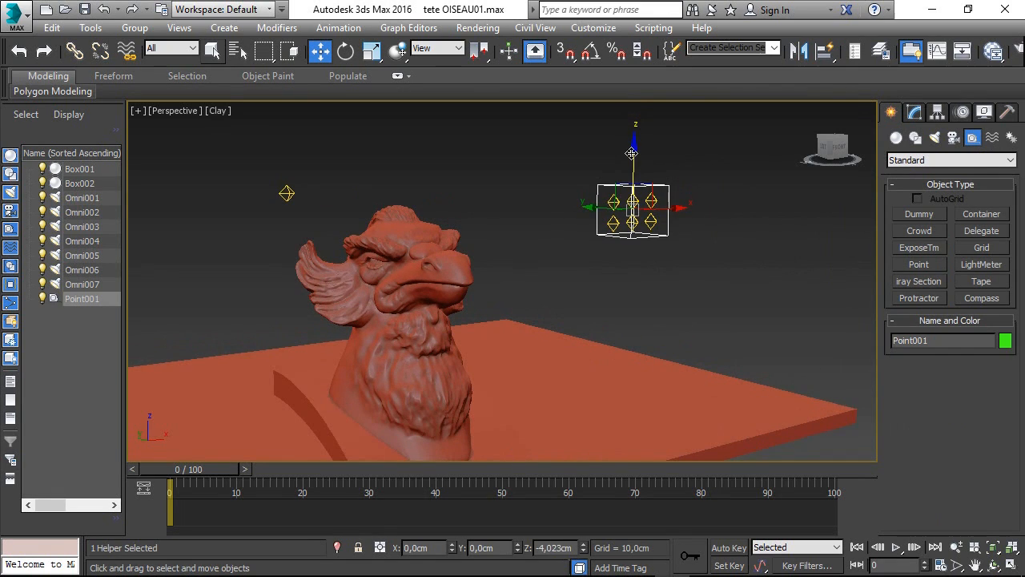
{"action": "left_click", "coordinate": [661, 176]}
Parent Omni001 and Omni003 through Omni007 to Point001, leaving out Omni002.
{"action": "left_click", "coordinate": [286, 193]}
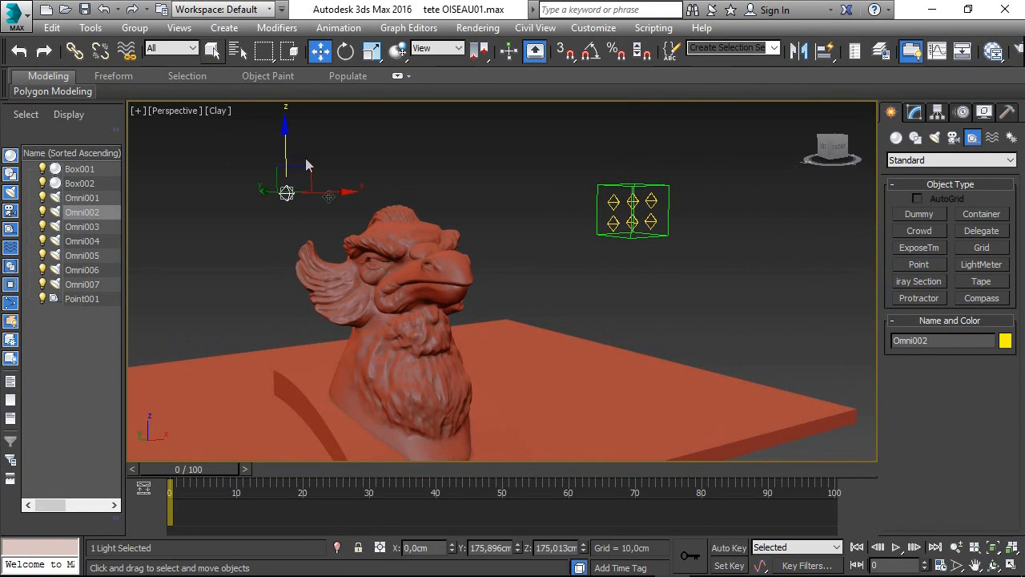
{"action": "left_click", "coordinate": [95, 198]}
{"action": "left_click", "coordinate": [92, 227], "text": "ctrl"}
{"action": "left_click", "coordinate": [94, 241], "text": "ctrl"}
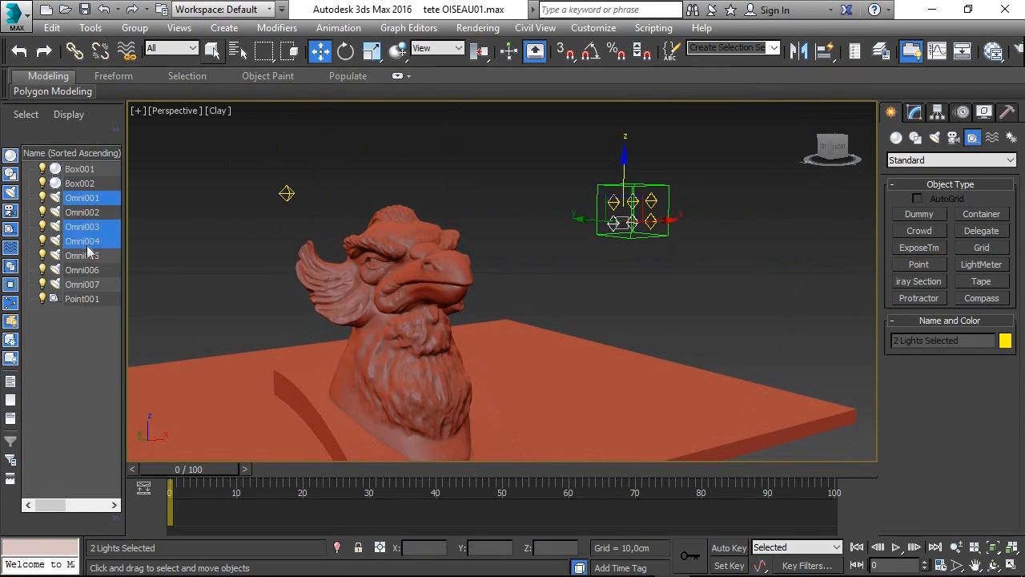
{"action": "left_click", "coordinate": [100, 256], "text": "ctrl"}
{"action": "left_click", "coordinate": [93, 270], "text": "ctrl"}
{"action": "left_click", "coordinate": [90, 285], "text": "ctrl"}
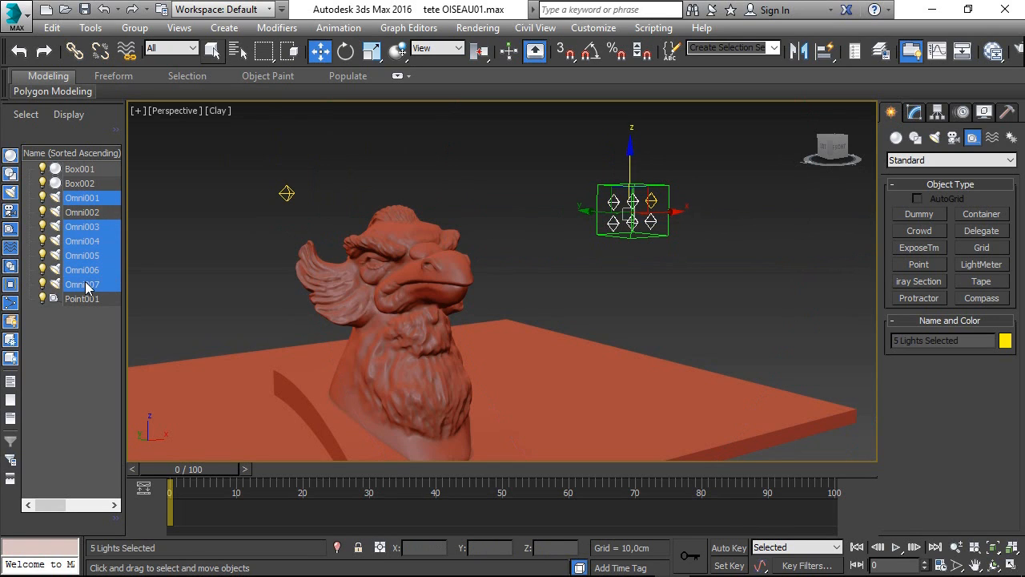
{"action": "left_click_drag", "start_coordinate": [80, 201], "coordinate": [88, 308]}
Move Point001 slightly upward with its child lights and scale it uniformly to about 194 percent.
{"action": "left_click", "coordinate": [87, 212]}
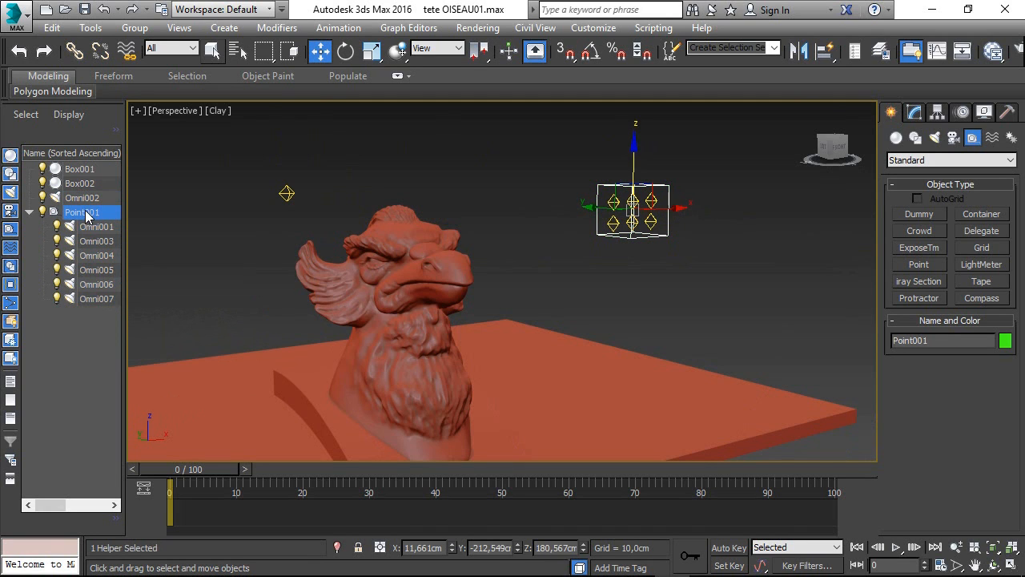
{"action": "left_click_drag", "start_coordinate": [652, 189], "coordinate": [643, 167]}
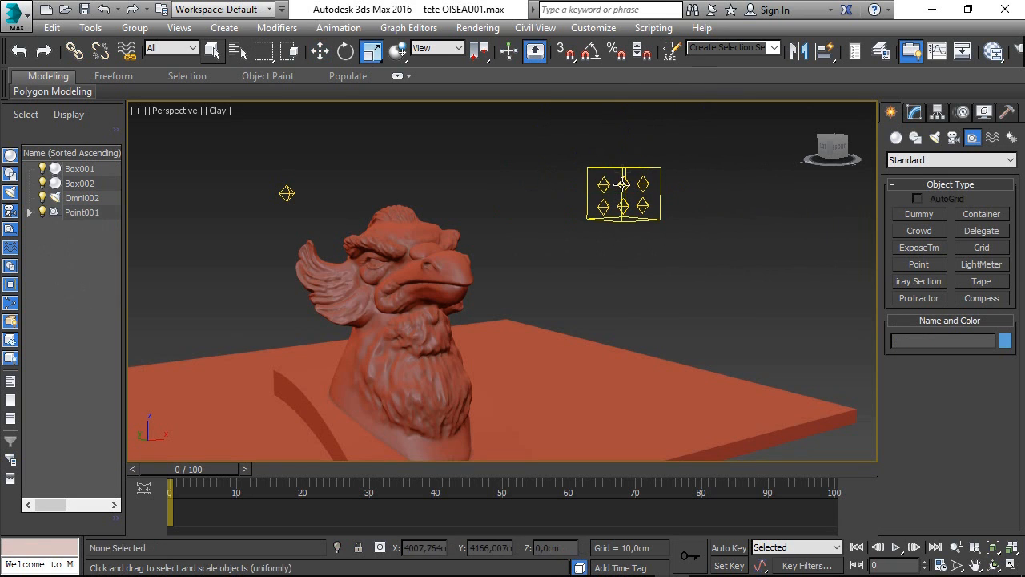
{"action": "left_click", "coordinate": [623, 166]}
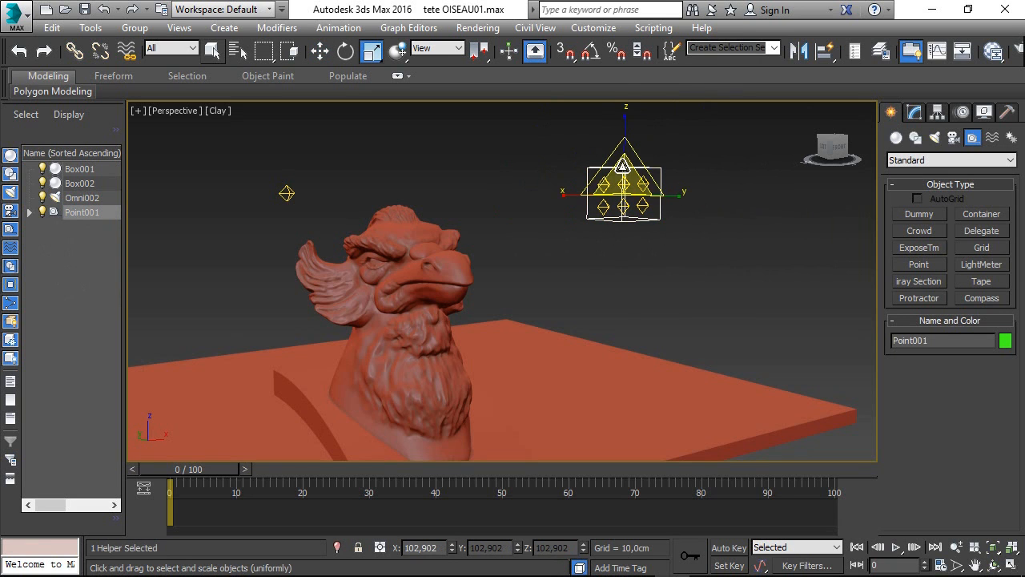
{"action": "left_click_drag", "start_coordinate": [622, 176], "coordinate": [461, 276]}
{"action": "middle_click_drag", "start_coordinate": [460, 276], "coordinate": [512, 308], "text": "alt"}
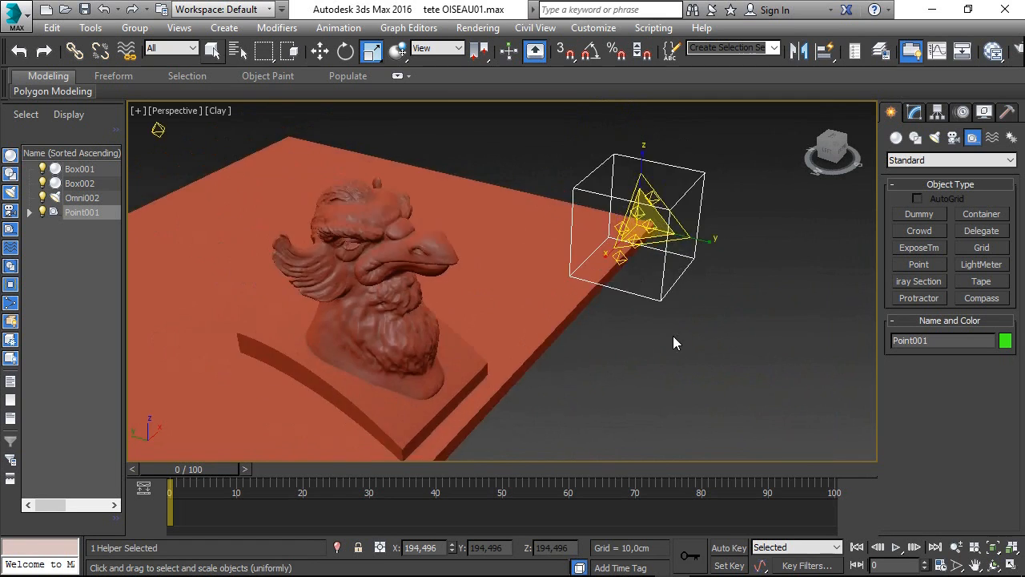
{"action": "scroll", "coordinate": [675, 342], "scroll_direction": "down", "scroll_amount": 6}
{"action": "scroll", "coordinate": [599, 324], "scroll_direction": "up", "scroll_amount": 5}
{"action": "middle_click_drag", "start_coordinate": [590, 309], "coordinate": [531, 218], "text": "alt"}
{"action": "scroll", "coordinate": [530, 217], "scroll_direction": "down", "scroll_amount": 2}
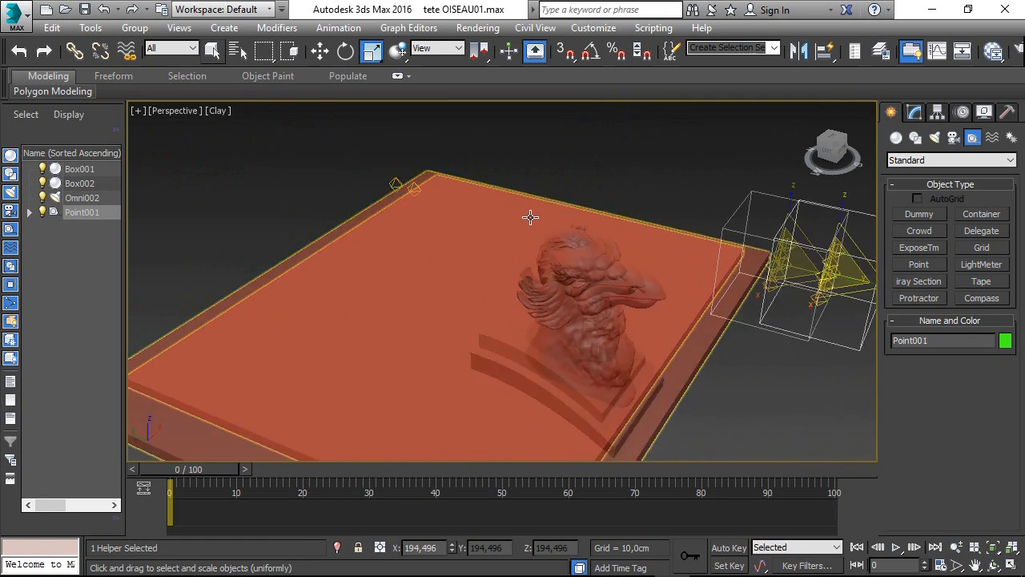
Set Omni001's shadow map sample range to 10 and render the perspective view again.
{"action": "key", "text": "shift+q"}
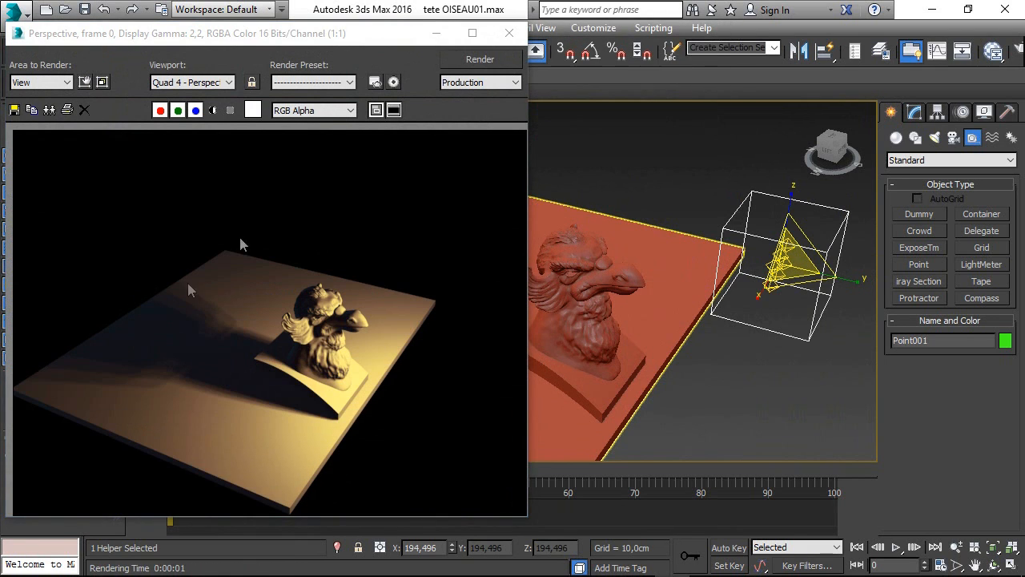
{"action": "left_click", "coordinate": [785, 256]}
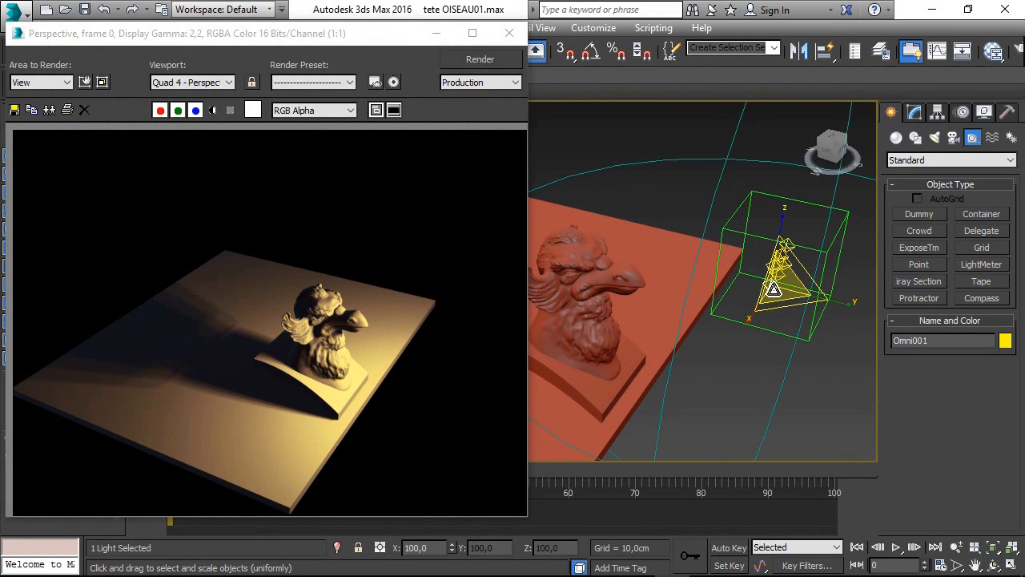
{"action": "left_click", "coordinate": [914, 112]}
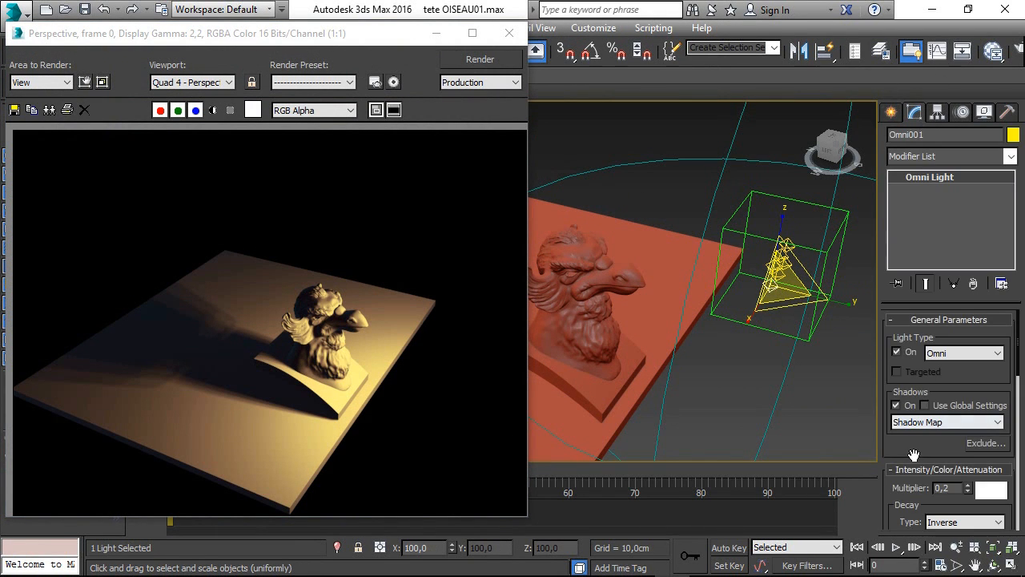
{"action": "left_click_drag", "start_coordinate": [914, 454], "coordinate": [943, 129]}
{"action": "key", "text": "r"}
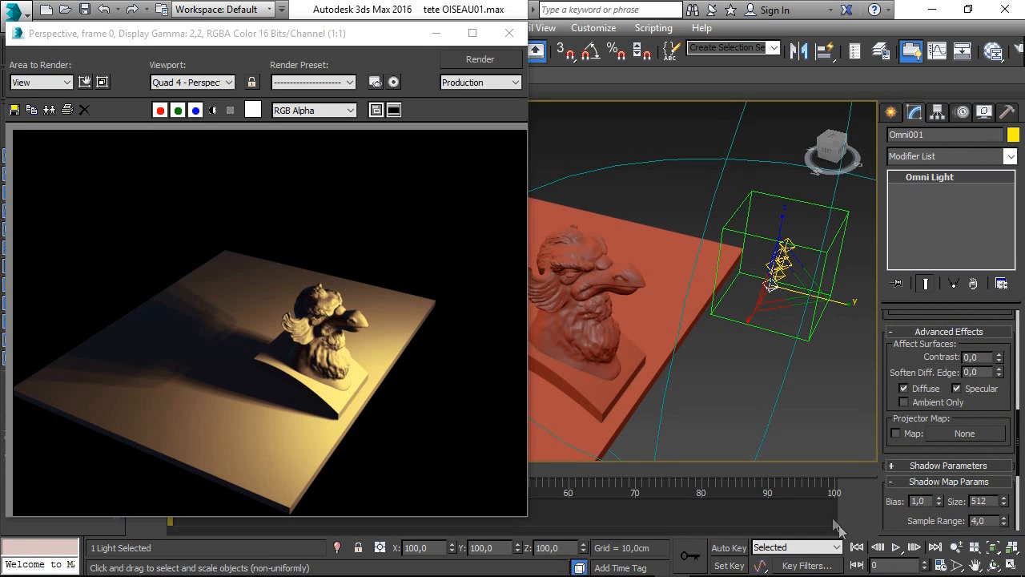
{"action": "left_click_drag", "start_coordinate": [991, 520], "coordinate": [704, 450]}
{"action": "type", "text": "10"}
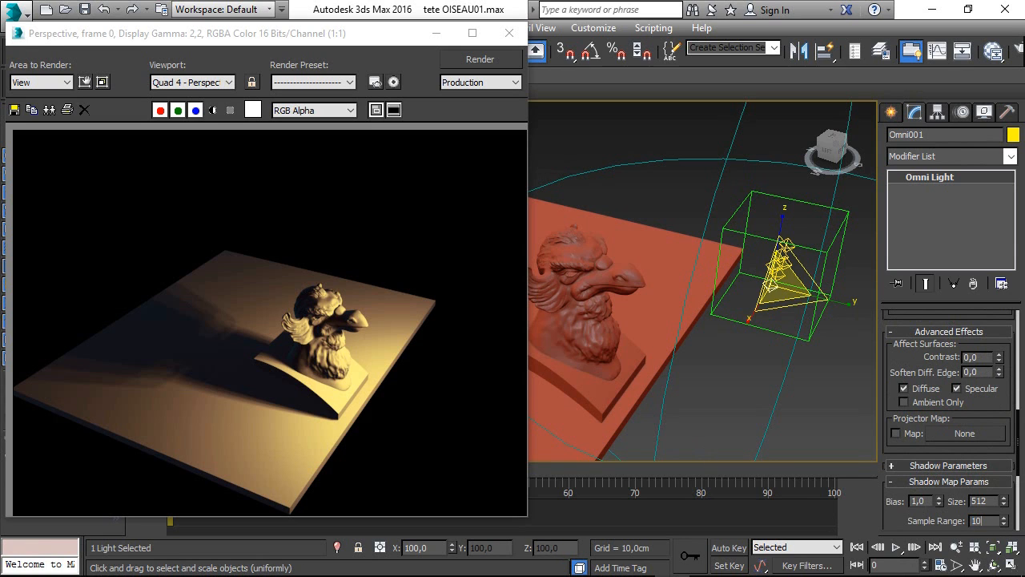
{"action": "left_click", "coordinate": [478, 59]}
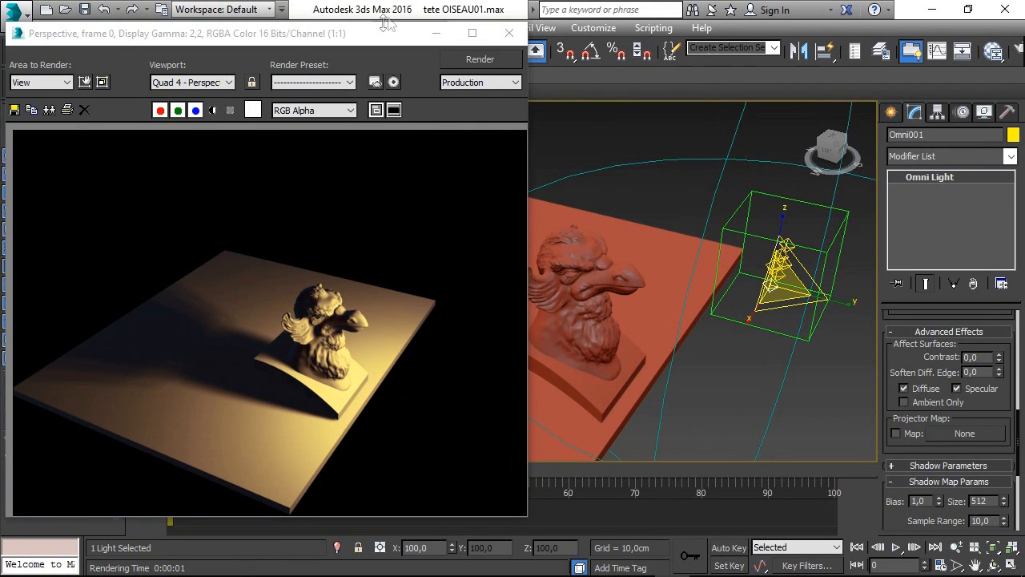
Reduce Omni001's shadow map size to 200 and check the softened shadow in a new render.
{"action": "key", "text": "w"}
{"action": "left_click_drag", "start_coordinate": [987, 501], "coordinate": [952, 497]}
{"action": "type", "text": "20"}
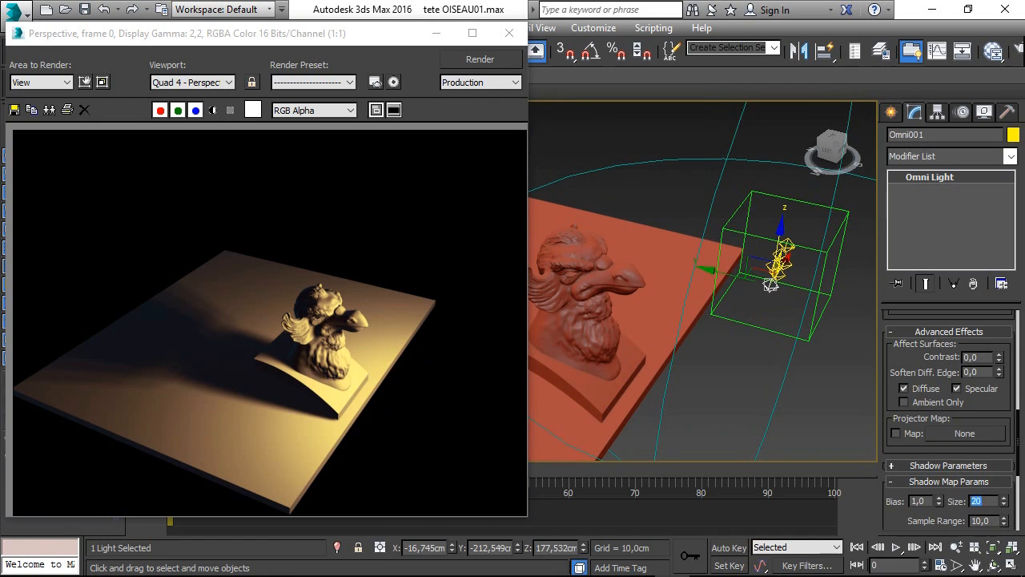
{"action": "type", "text": "0"}
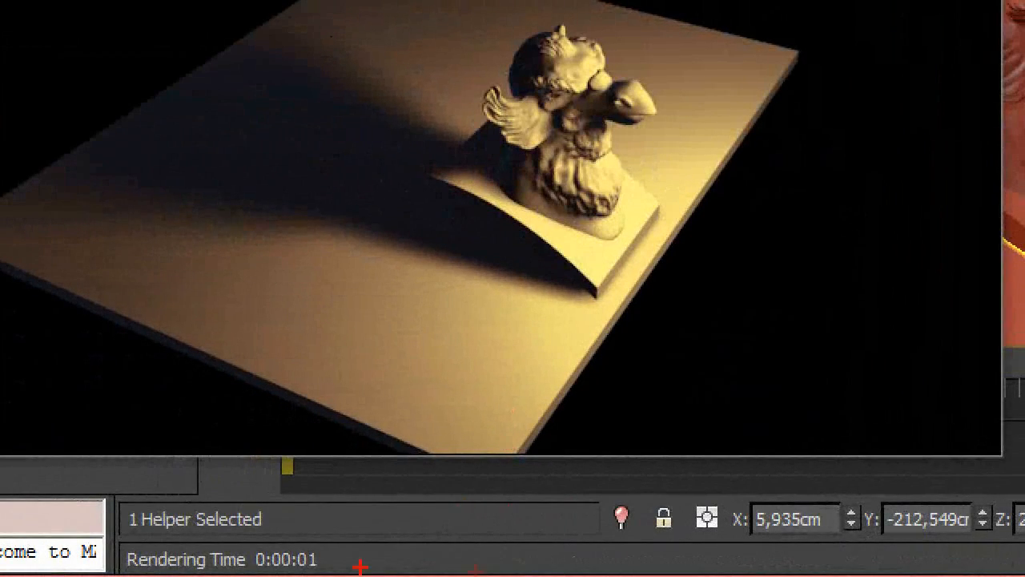
{"action": "left_click_drag", "start_coordinate": [200, 571], "coordinate": [386, 559]}
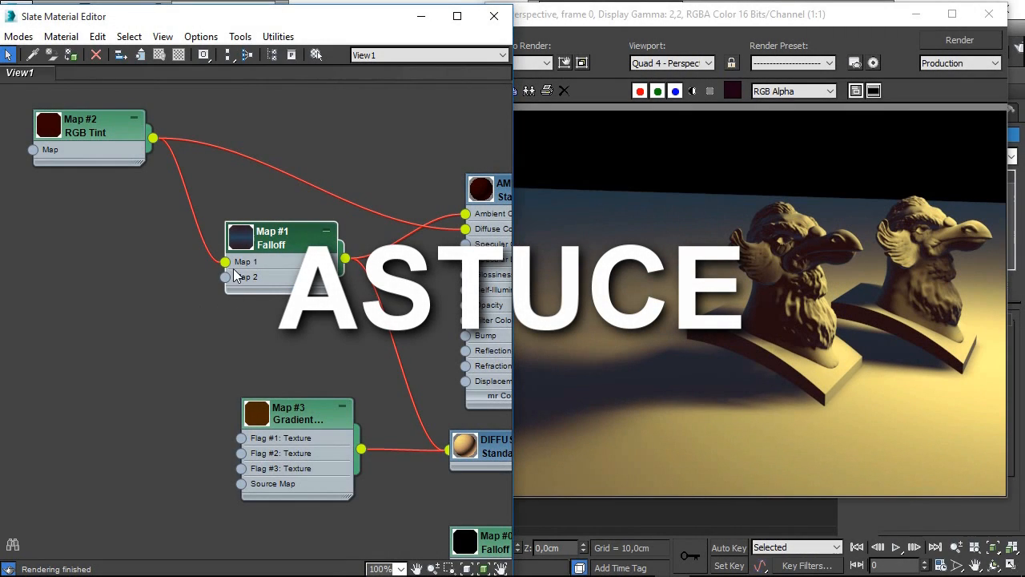
Assign an RGB Tint map to the second (side) colour of the Falloff map.
{"action": "double_click", "coordinate": [272, 244]}
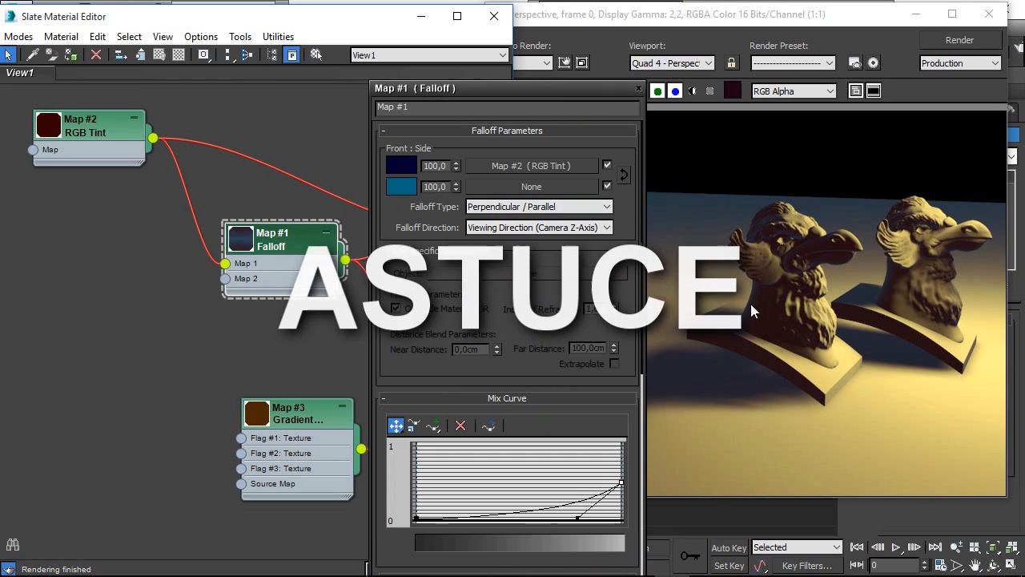
{"action": "left_click", "coordinate": [529, 186]}
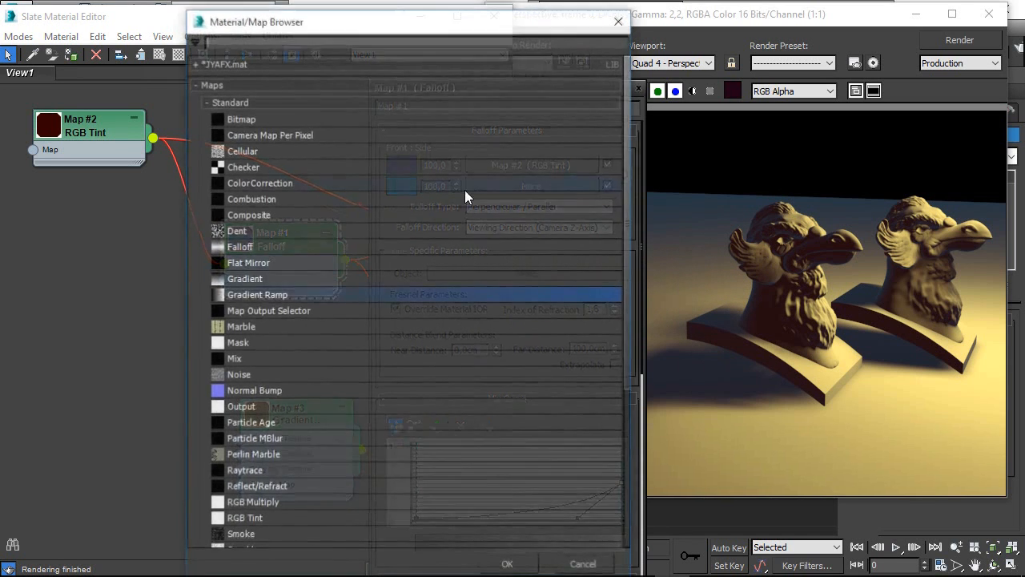
{"action": "scroll", "coordinate": [295, 388], "scroll_direction": "down", "scroll_amount": 2}
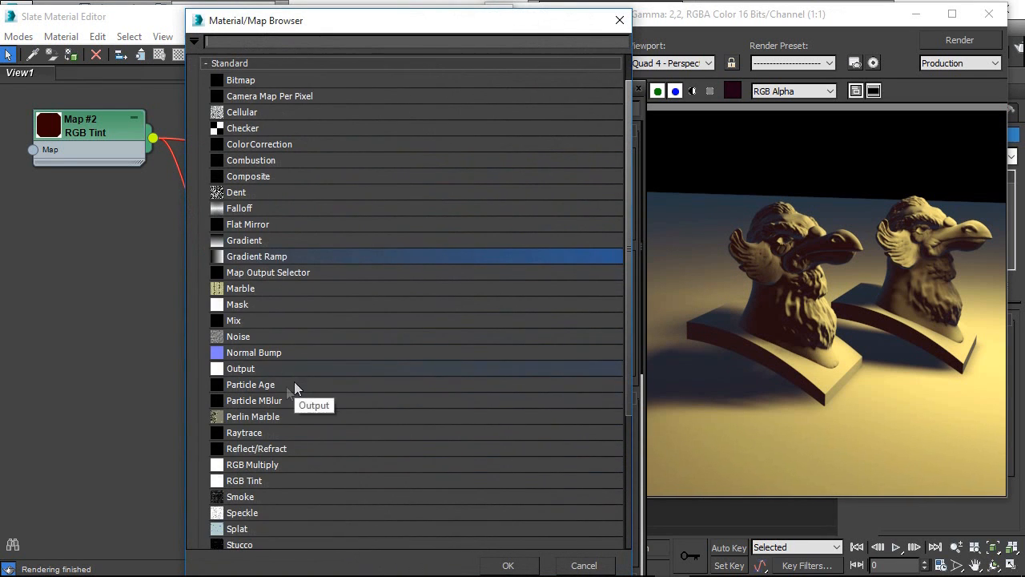
{"action": "double_click", "coordinate": [239, 480]}
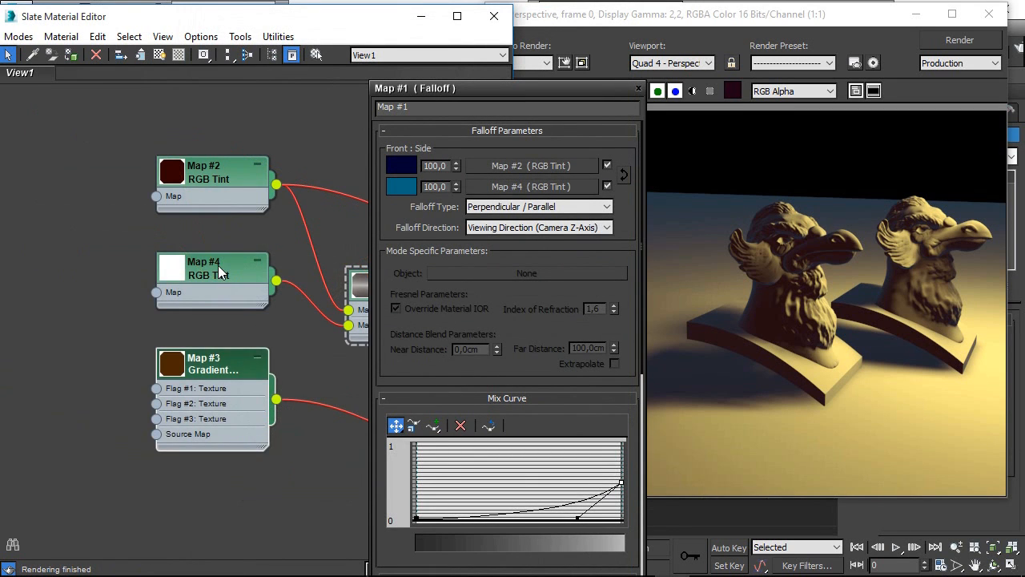
Set the blue and green components of the new RGB Tint map to black.
{"action": "double_click", "coordinate": [217, 266]}
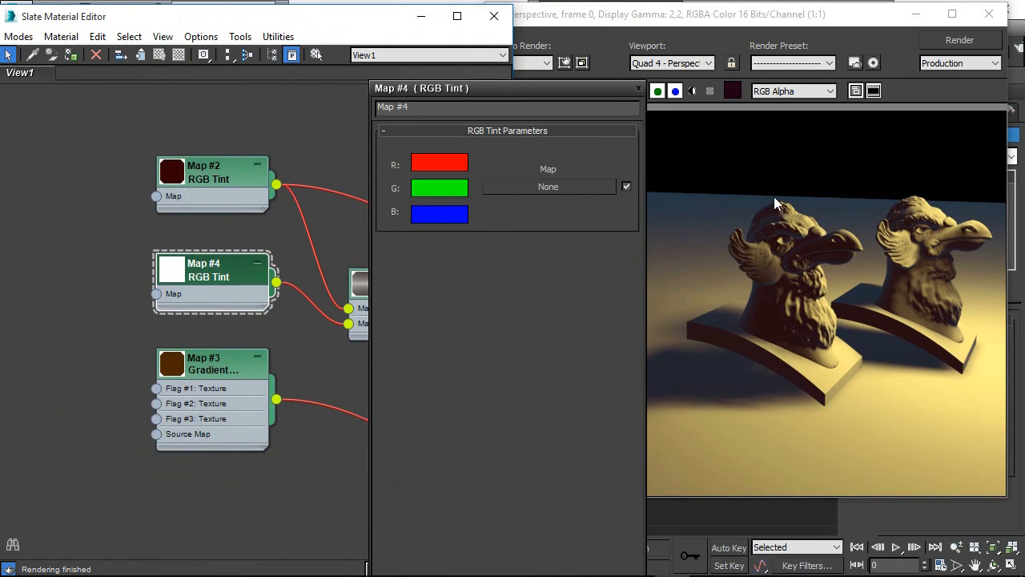
{"action": "left_click", "coordinate": [452, 216]}
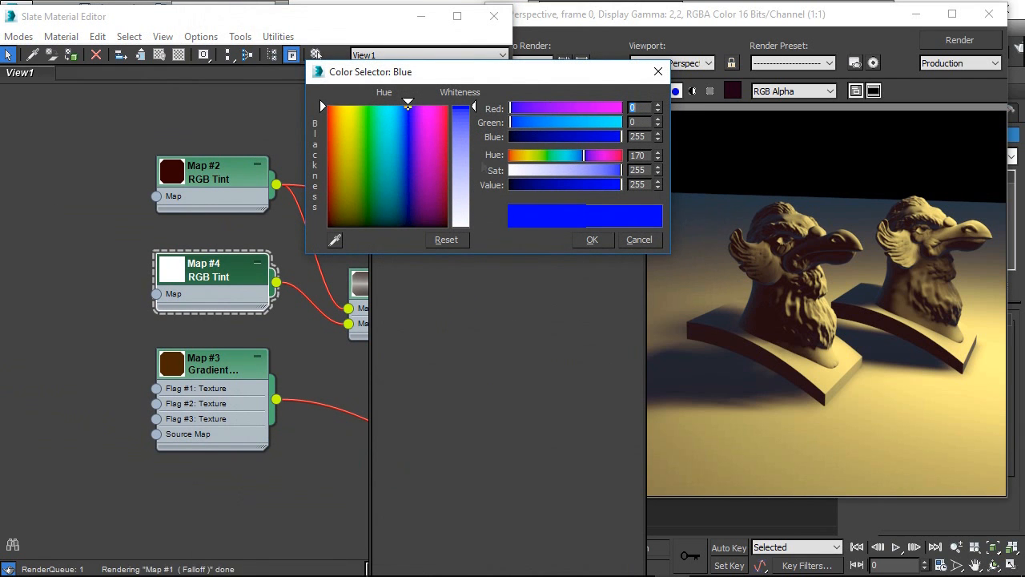
{"action": "left_click_drag", "start_coordinate": [620, 185], "coordinate": [378, 194]}
{"action": "left_click", "coordinate": [599, 240]}
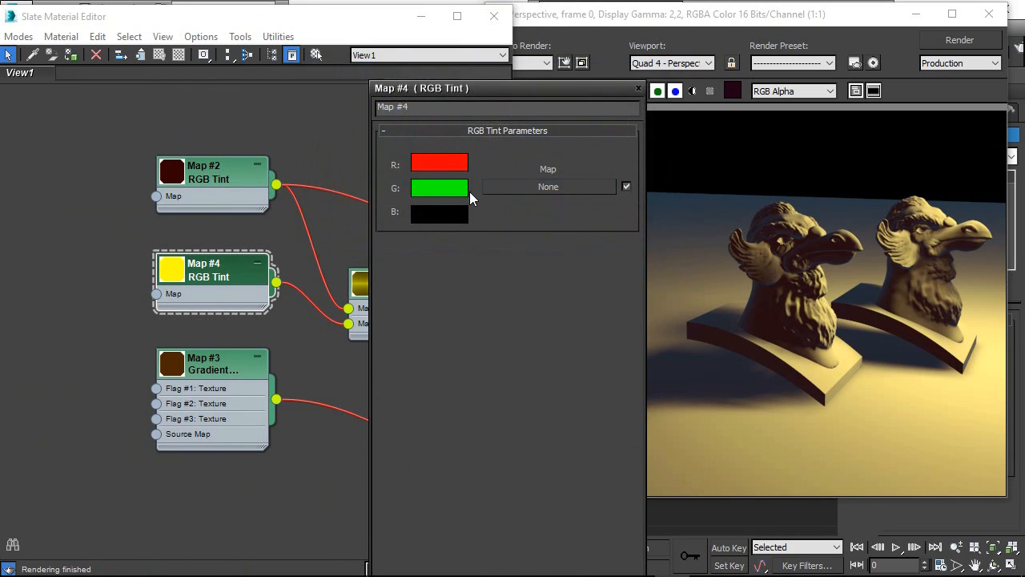
{"action": "left_click", "coordinate": [439, 187]}
{"action": "left_click_drag", "start_coordinate": [616, 184], "coordinate": [401, 193]}
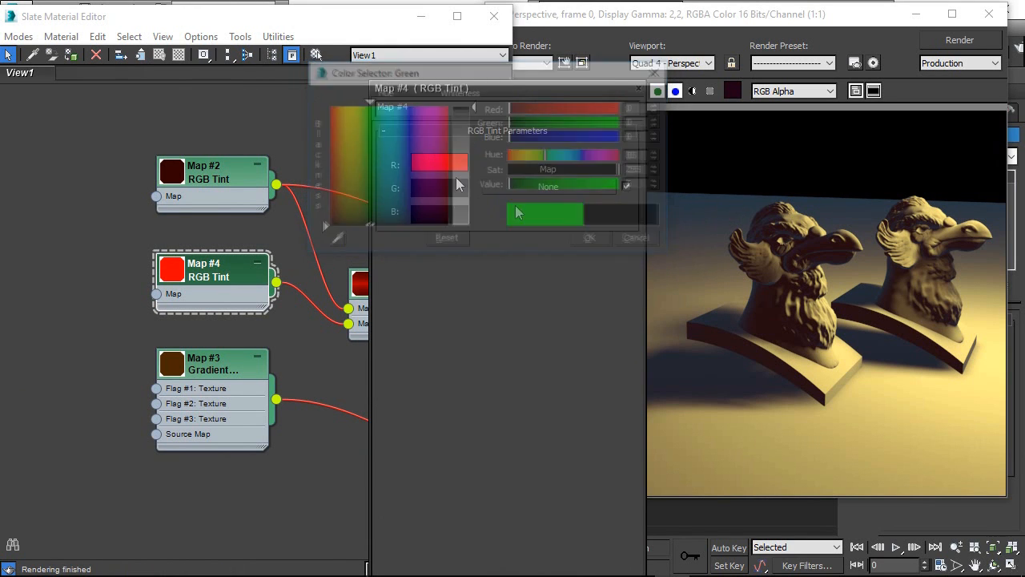
Set the new RGB Tint map's red component to a darkened cyan-blue with hue 138 and saturation 245.
{"action": "left_click", "coordinate": [439, 163]}
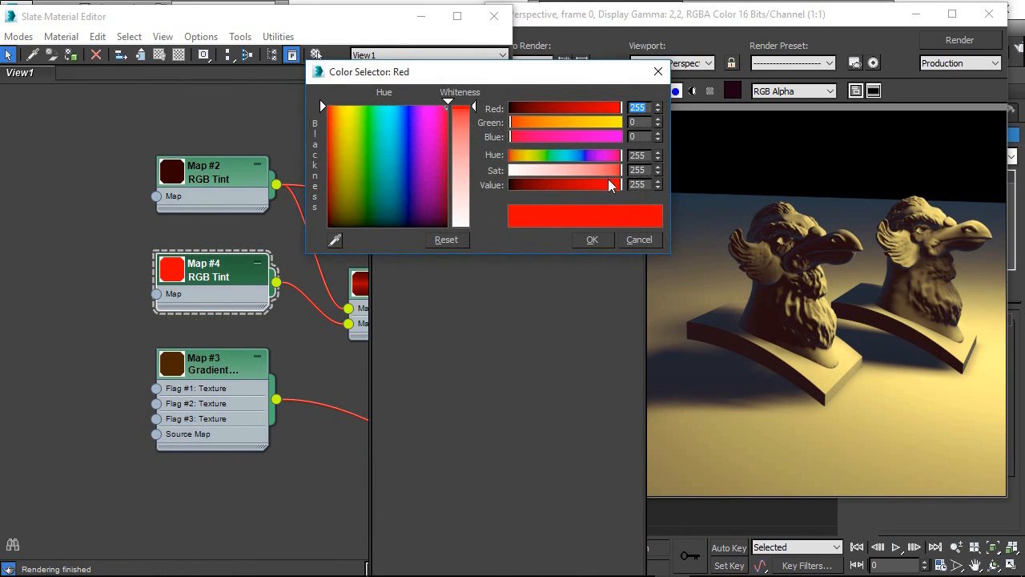
{"action": "left_click", "coordinate": [393, 116]}
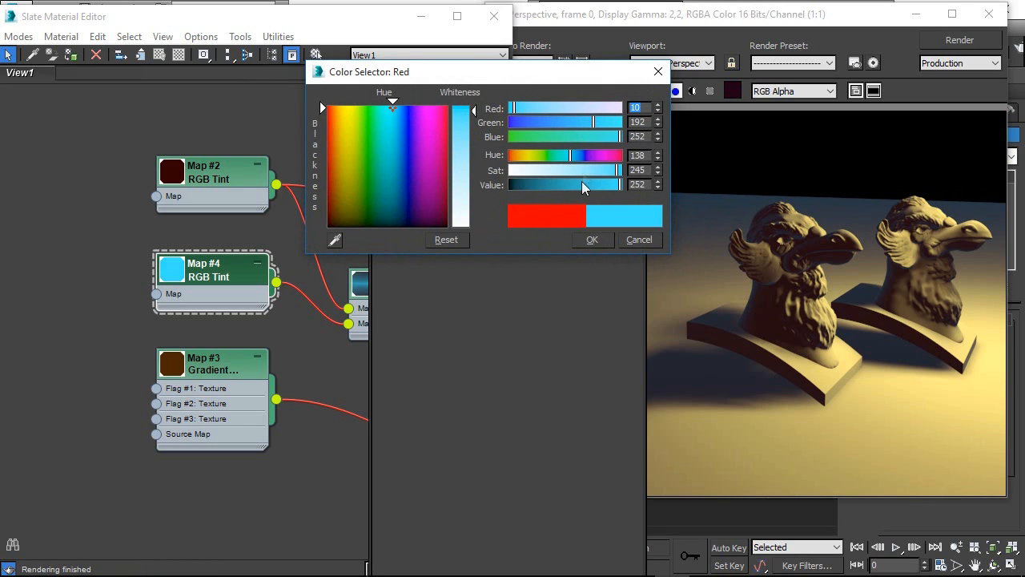
{"action": "left_click_drag", "start_coordinate": [581, 181], "coordinate": [548, 183]}
{"action": "left_click", "coordinate": [592, 240]}
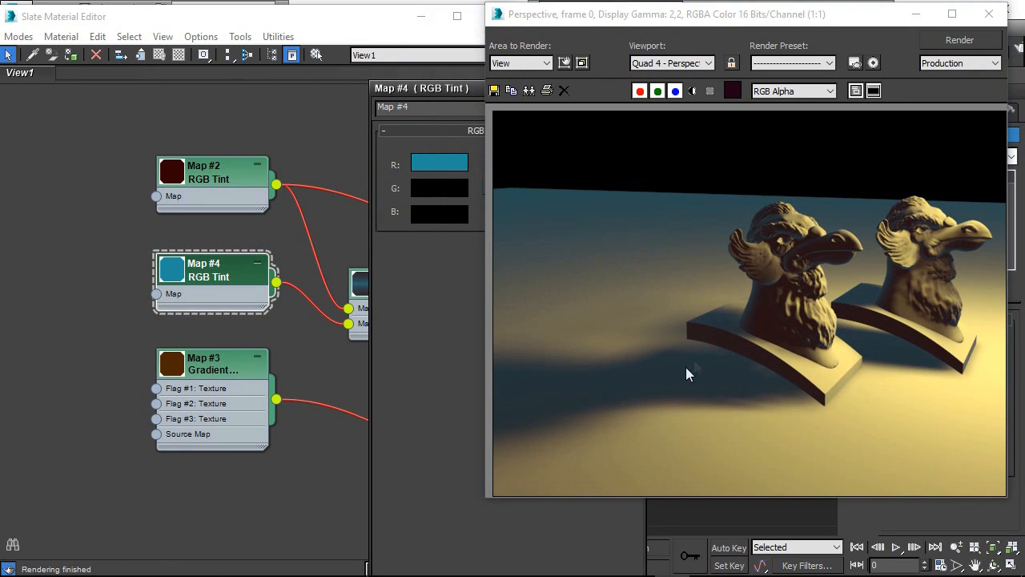
Rearrange the material nodes so the blue RGB Tint sits just below the dark red one, and open the blue tint's parameters.
{"action": "left_click_drag", "start_coordinate": [194, 174], "coordinate": [193, 120]}
{"action": "double_click", "coordinate": [193, 118]}
{"action": "middle_click_drag", "start_coordinate": [241, 208], "coordinate": [0, 213]}
{"action": "left_click_drag", "start_coordinate": [338, 242], "coordinate": [306, 146]}
{"action": "left_click", "coordinate": [359, 136]}
{"action": "left_click_drag", "start_coordinate": [325, 132], "coordinate": [327, 185]}
{"action": "middle_click_drag", "start_coordinate": [152, 240], "coordinate": [314, 321]}
{"action": "left_click_drag", "start_coordinate": [263, 378], "coordinate": [265, 311]}
{"action": "middle_click_drag", "start_coordinate": [147, 313], "coordinate": [268, 266]}
{"action": "double_click", "coordinate": [238, 249]}
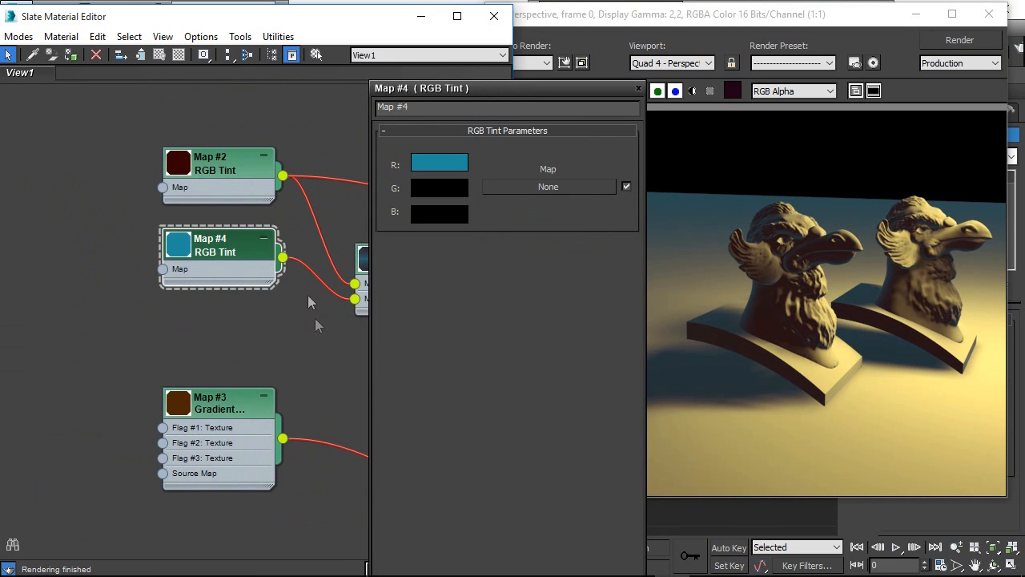
Open the Gradient Ramp map's parameters and move its node up closer to the RGB Tint nodes.
{"action": "double_click", "coordinate": [210, 405]}
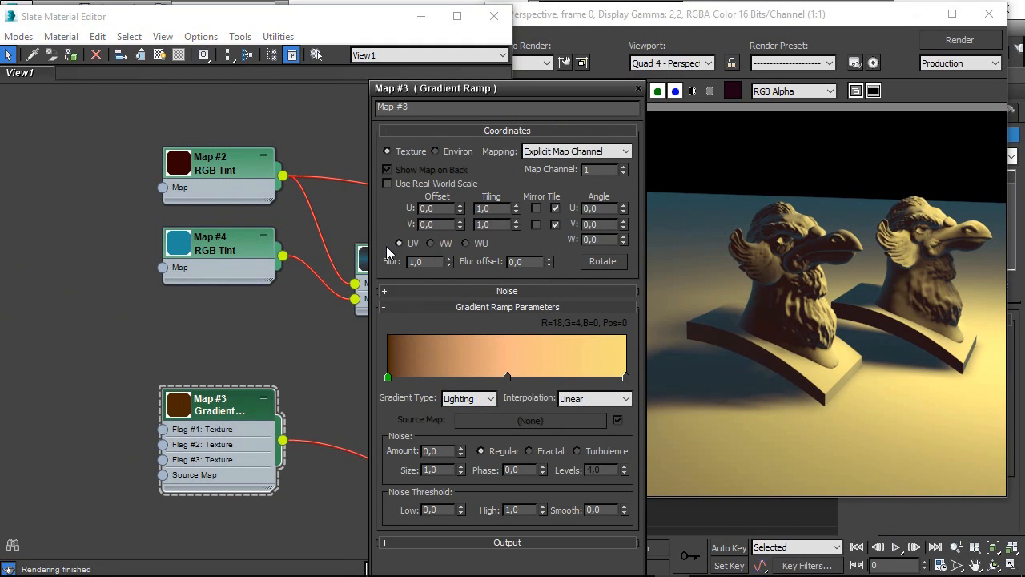
{"action": "left_click_drag", "start_coordinate": [215, 398], "coordinate": [214, 318]}
{"action": "middle_click_drag", "start_coordinate": [254, 453], "coordinate": [296, 484]}
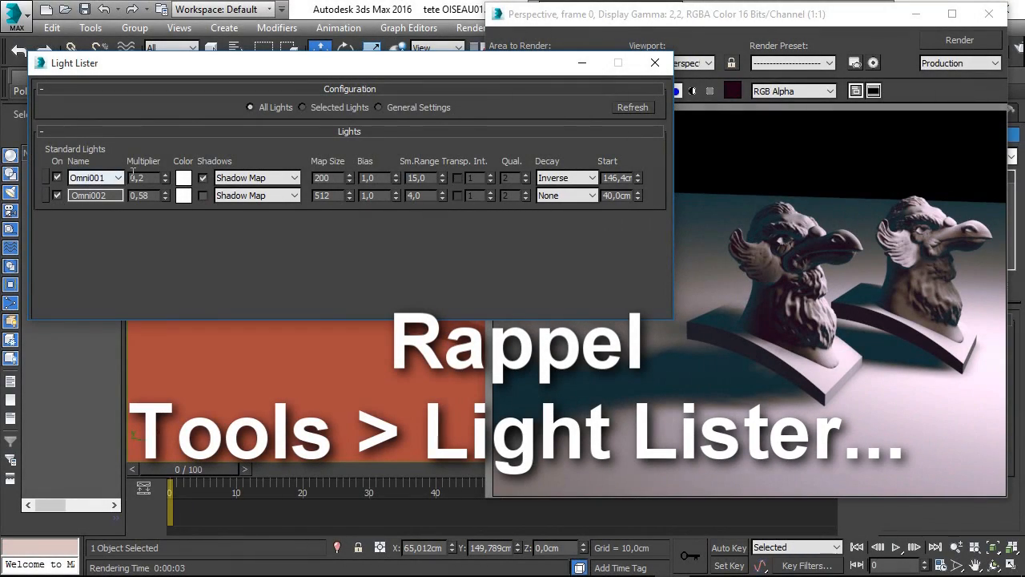
In the Light Lister, set Omni001's multiplier to 0,1 and map size to 512 and Omni002's multiplier to 0,18, and re-render the perspective view.
{"action": "left_click", "coordinate": [119, 178]}
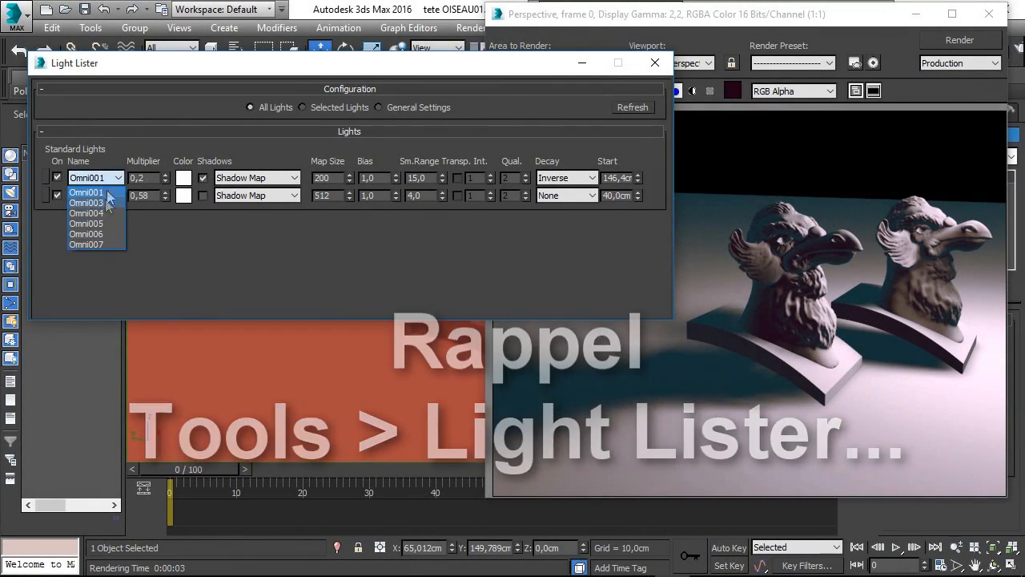
{"action": "left_click", "coordinate": [167, 234]}
{"action": "left_click", "coordinate": [166, 180]}
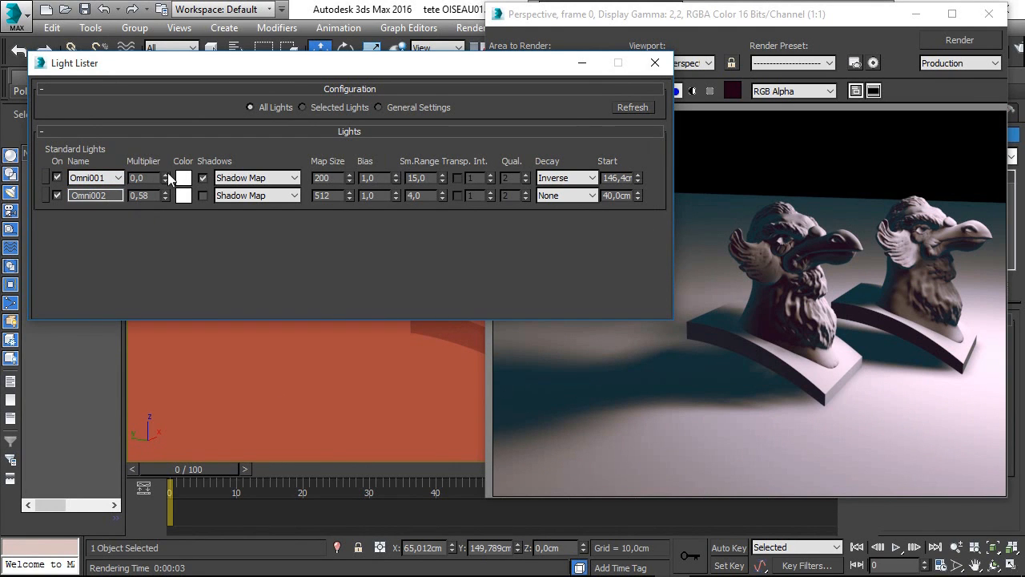
{"action": "left_click", "coordinate": [959, 40]}
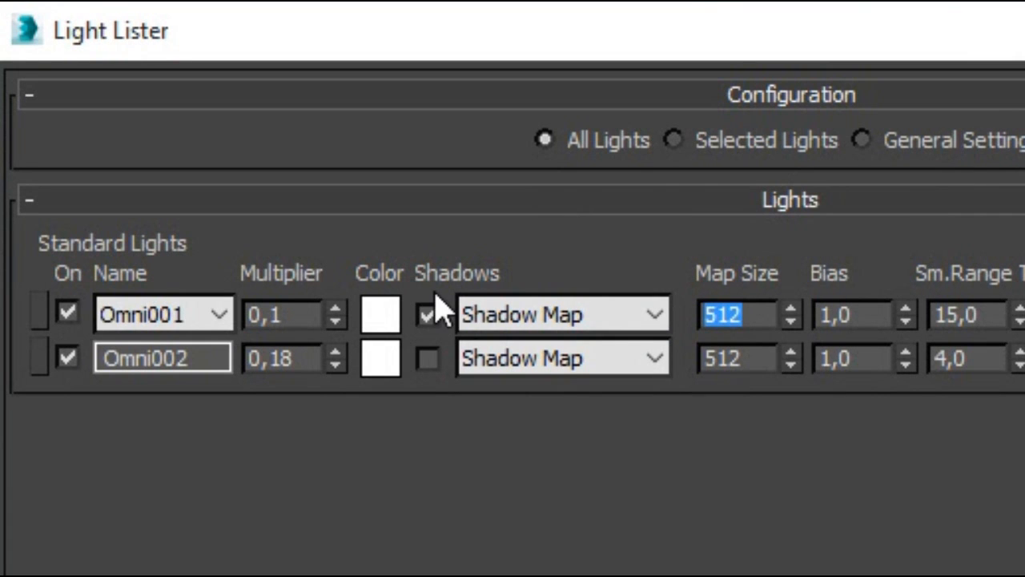
{"action": "key", "text": "shift+q"}
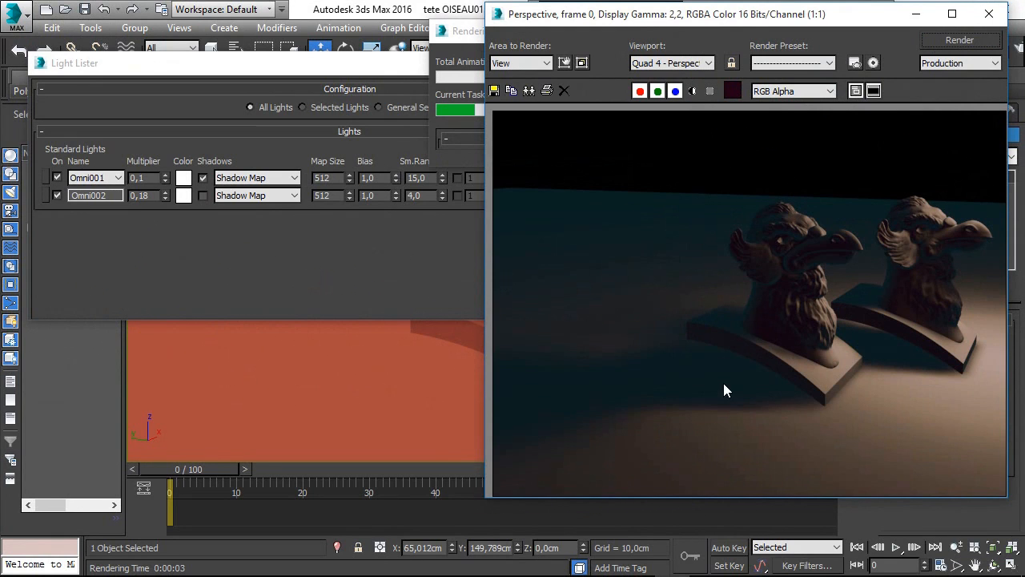
{"action": "key", "text": "shift+q"}
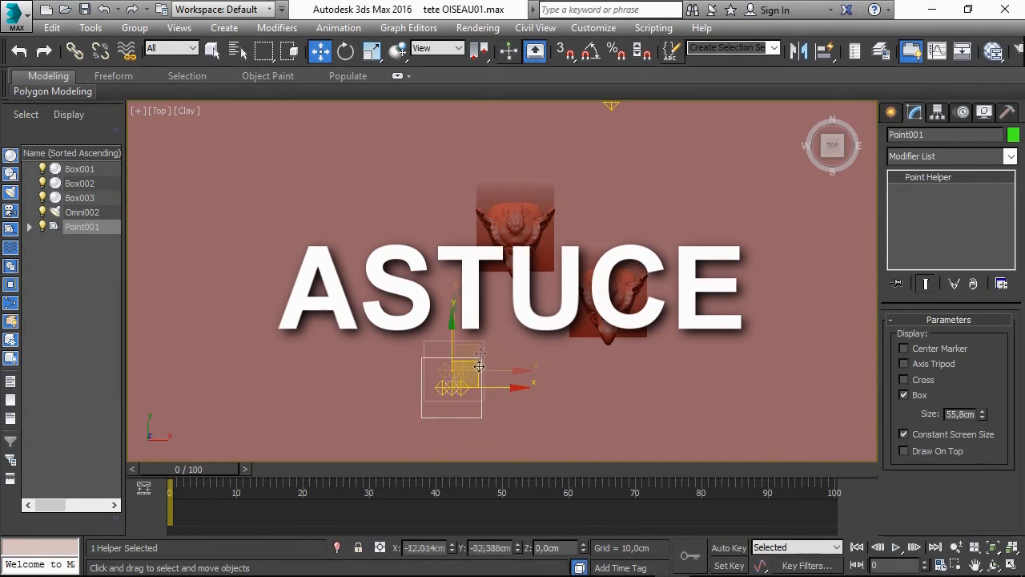
Move and rotate the Point001 light array in front of the busts in Top view, and clone it with its lights about 425 cm along X.
{"action": "left_click_drag", "start_coordinate": [479, 366], "coordinate": [441, 324]}
{"action": "right_click", "coordinate": [435, 325]}
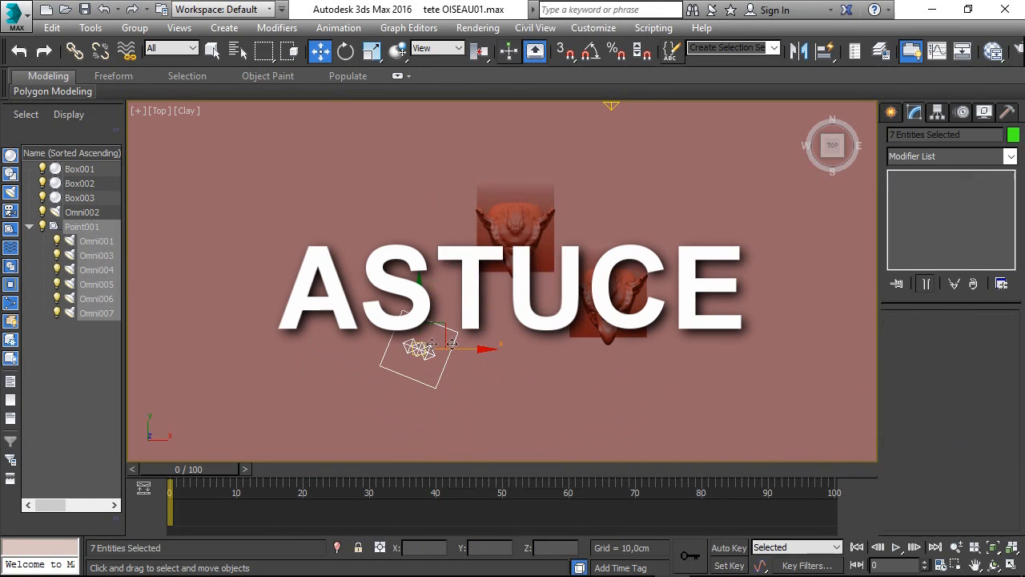
{"action": "left_click_drag", "start_coordinate": [453, 344], "coordinate": [701, 348], "text": "shift"}
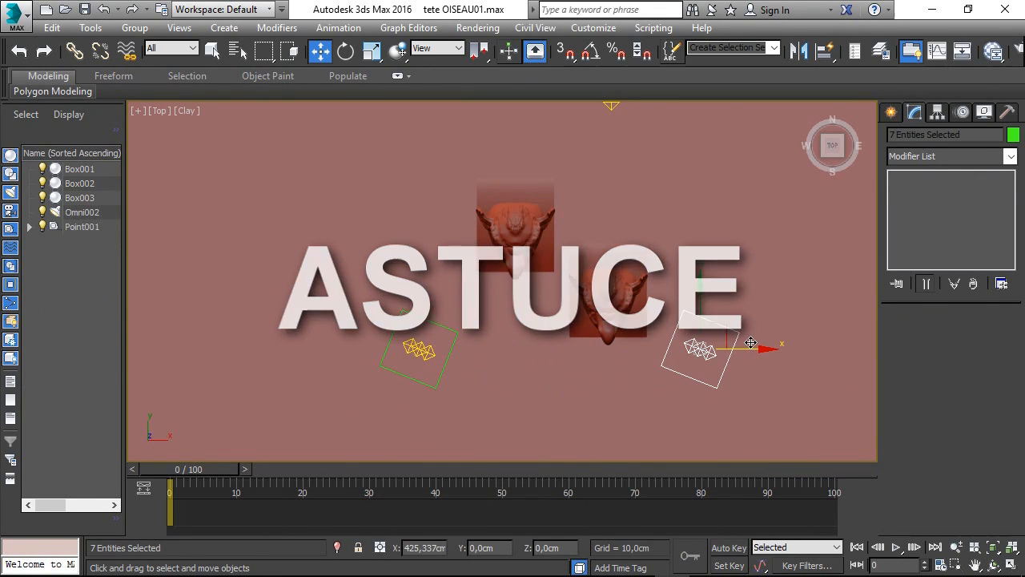
{"action": "left_click", "coordinate": [527, 368]}
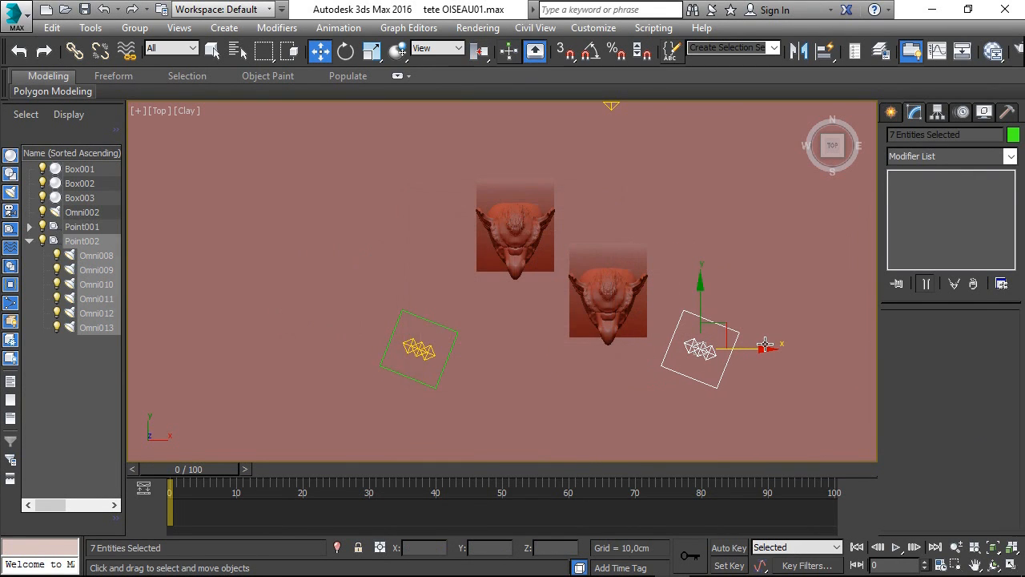
Rotate the cloned Point002 light array about the vertical axis in Top view so that it faces the busts.
{"action": "right_click", "coordinate": [742, 343]}
{"action": "left_click", "coordinate": [757, 361]}
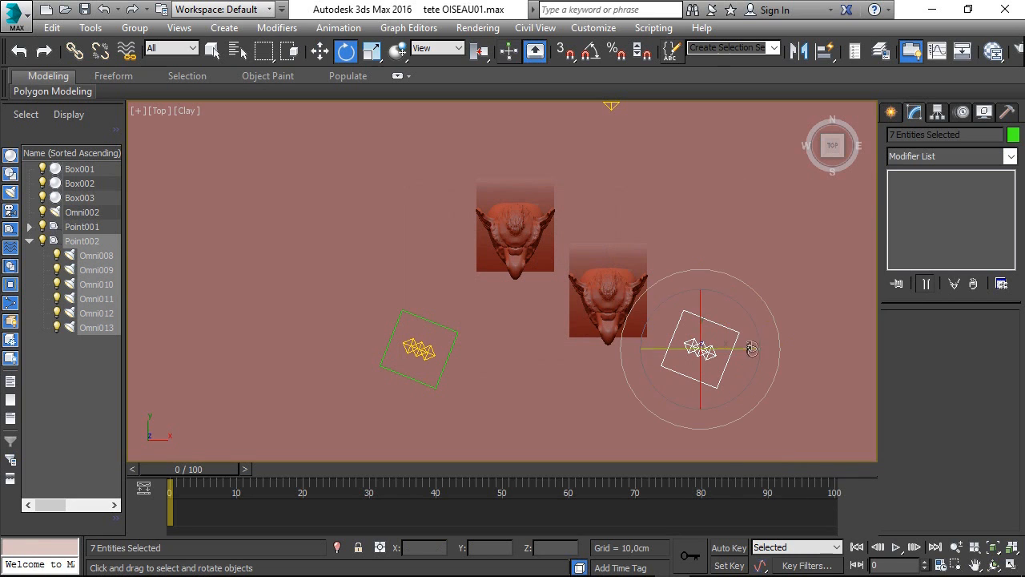
{"action": "left_click_drag", "start_coordinate": [748, 387], "coordinate": [718, 329]}
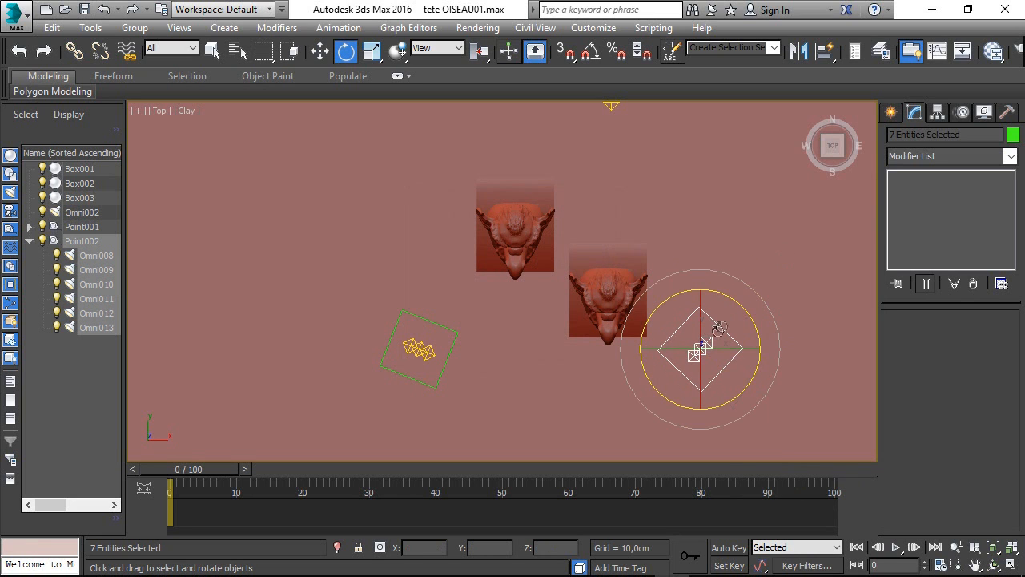
Scale the Point002 light array up uniformly and scale Point001 with its lights down to about 64 percent.
{"action": "key", "text": "r"}
{"action": "middle_click_drag", "start_coordinate": [676, 354], "coordinate": [734, 168], "text": "alt"}
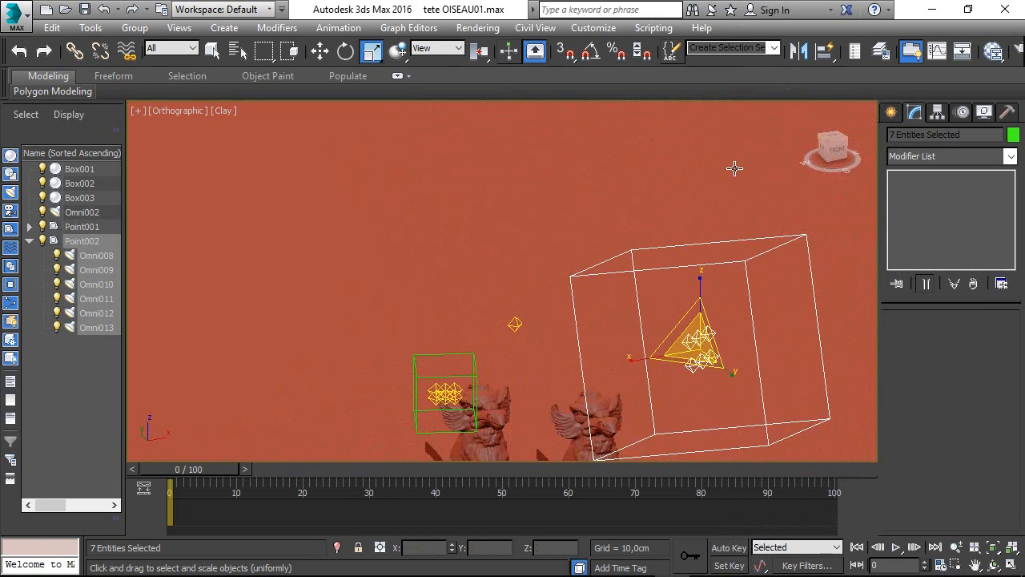
{"action": "left_click", "coordinate": [475, 381]}
{"action": "left_click_drag", "start_coordinate": [435, 390], "coordinate": [423, 483]}
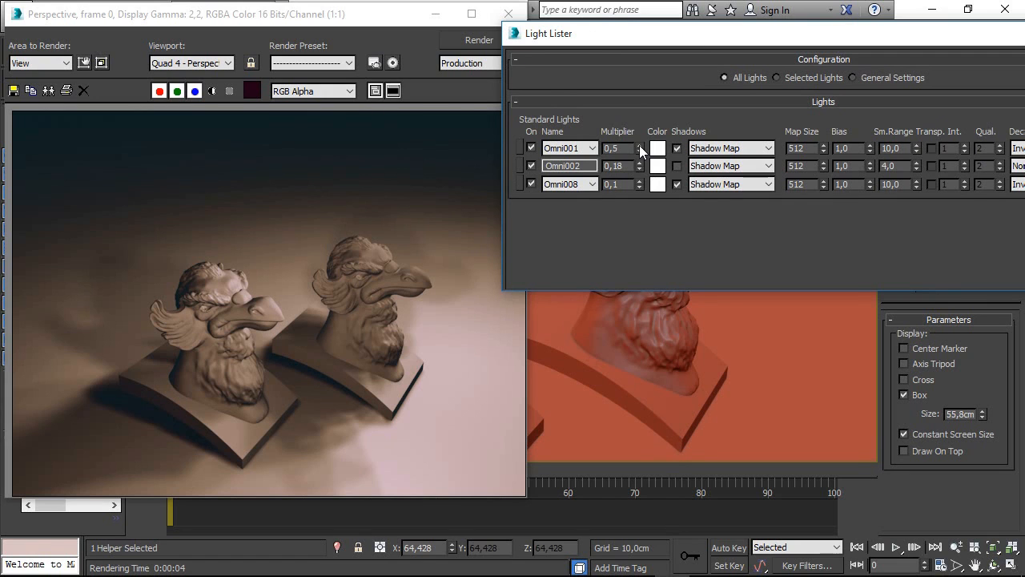
Render the perspective view, darken Omni001's light colour to a grey of value 40 in the Light Lister, and re-render.
{"action": "left_click", "coordinate": [464, 40]}
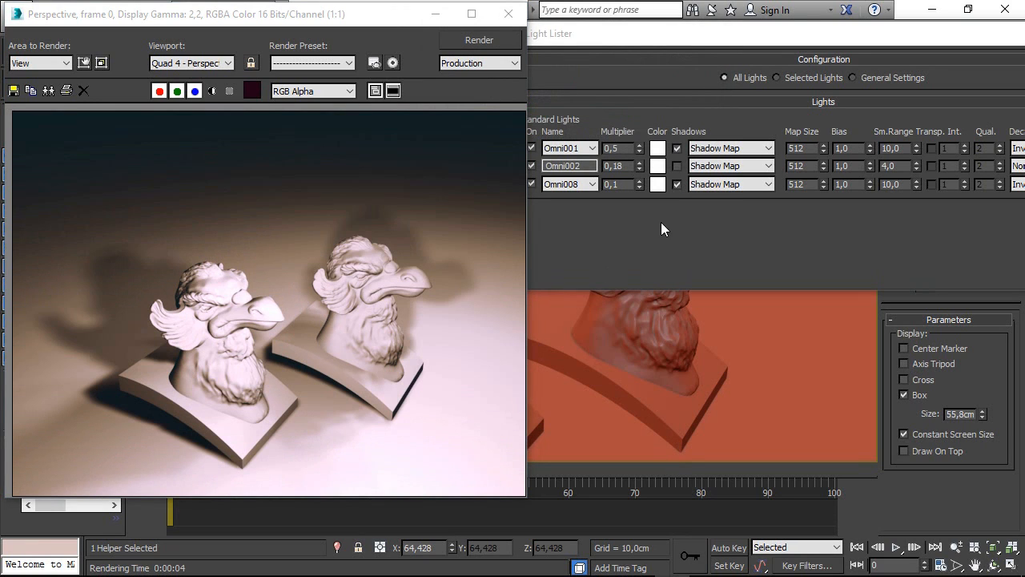
{"action": "left_click", "coordinate": [631, 144]}
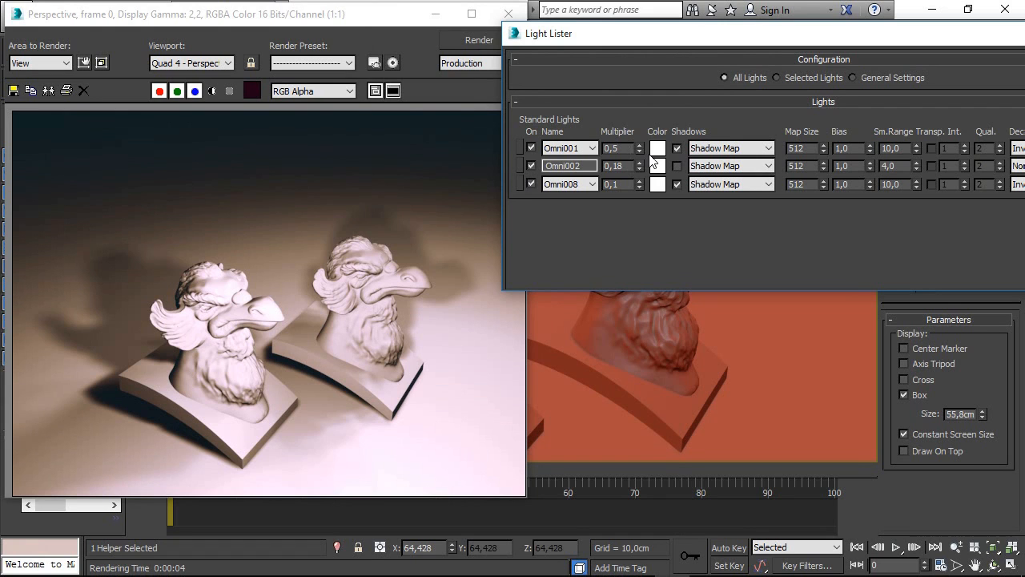
{"action": "left_click", "coordinate": [657, 149]}
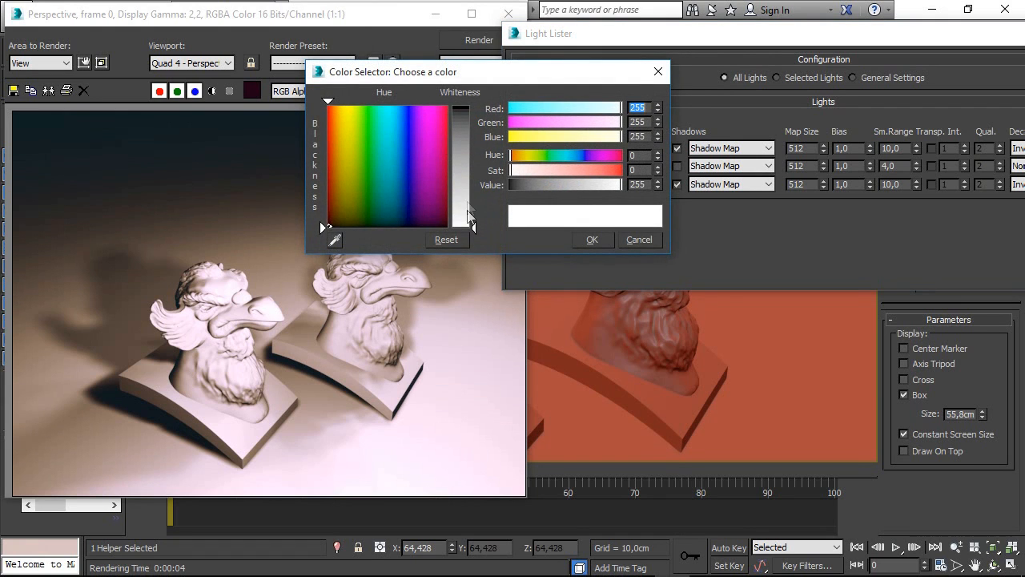
{"action": "mouse_move", "coordinate": [474, 214]}
{"action": "left_mouse_down"}
{"action": "mouse_move", "coordinate": [474, 107]}
{"action": "mouse_move", "coordinate": [474, 213]}
{"action": "mouse_move", "coordinate": [474, 110]}
{"action": "mouse_move", "coordinate": [475, 143]}
{"action": "mouse_move", "coordinate": [474, 126]}
{"action": "left_mouse_up"}
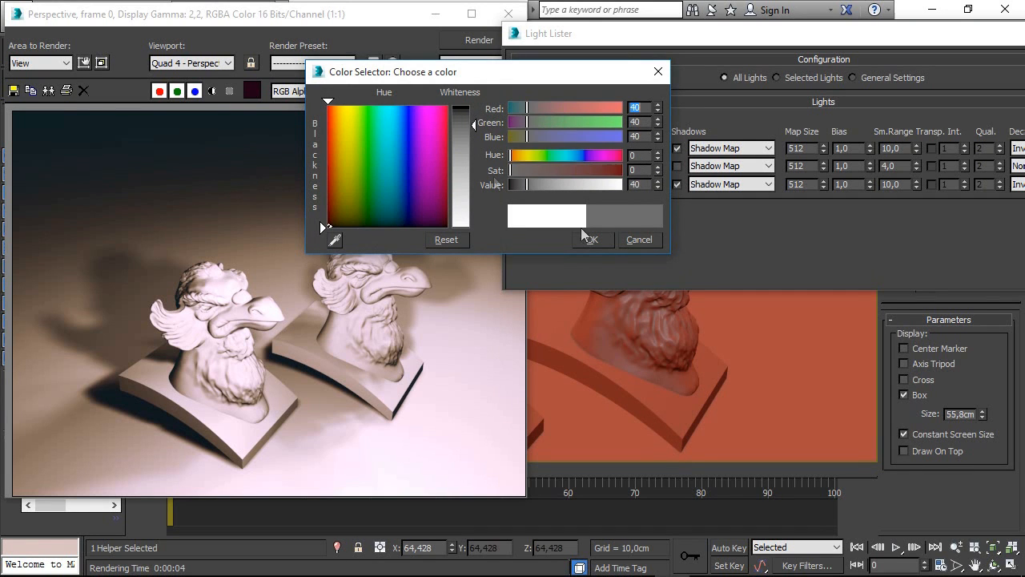
{"action": "left_click", "coordinate": [593, 239]}
{"action": "key", "text": "shift+q"}
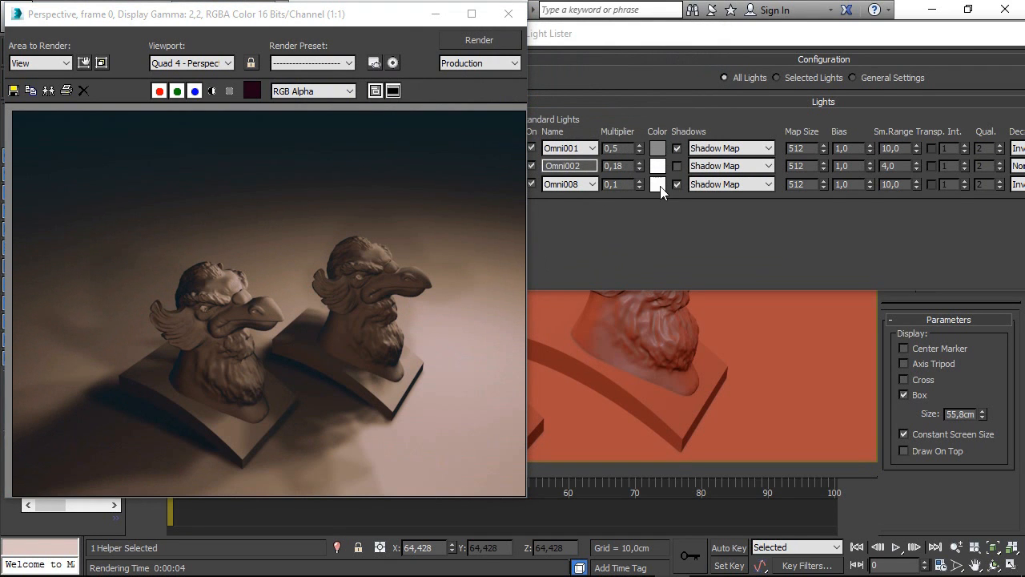
Adjust Omni008's light colour in the Light Lister and re-render the perspective view.
{"action": "left_click", "coordinate": [658, 184]}
{"action": "left_click", "coordinate": [594, 237]}
{"action": "key", "text": "shift+q"}
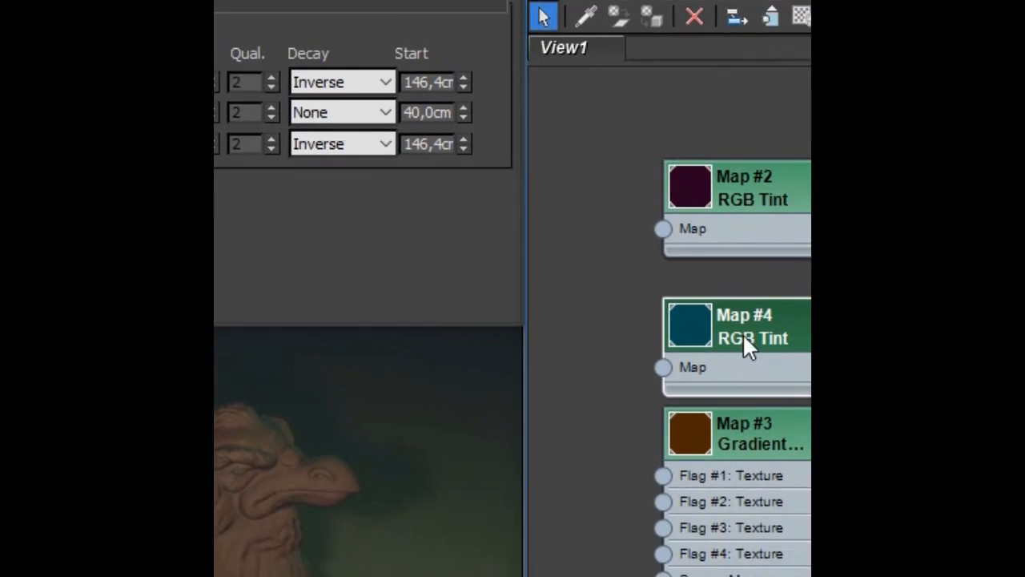
{"action": "right_click", "coordinate": [742, 334]}
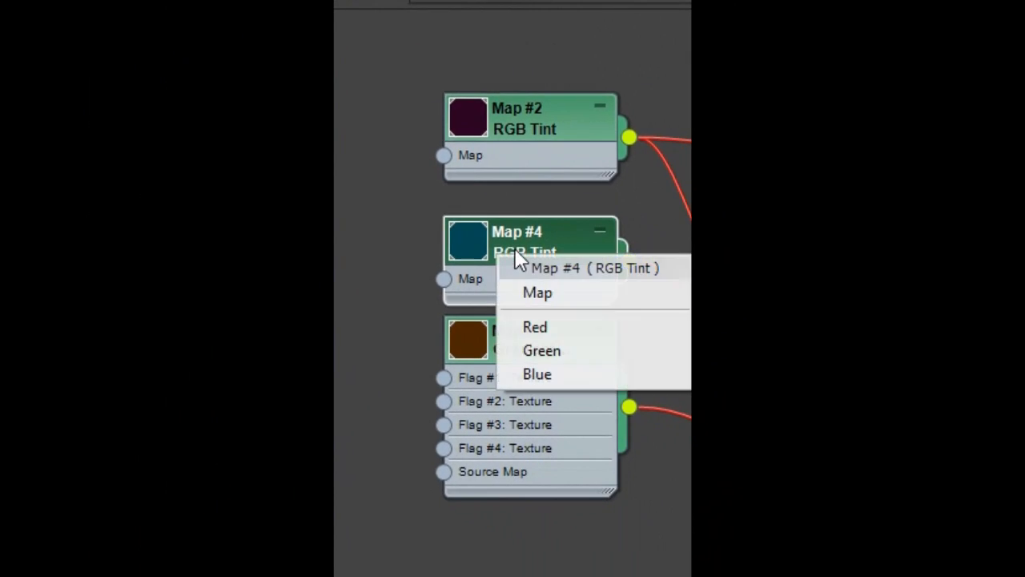
{"action": "left_click", "coordinate": [526, 231]}
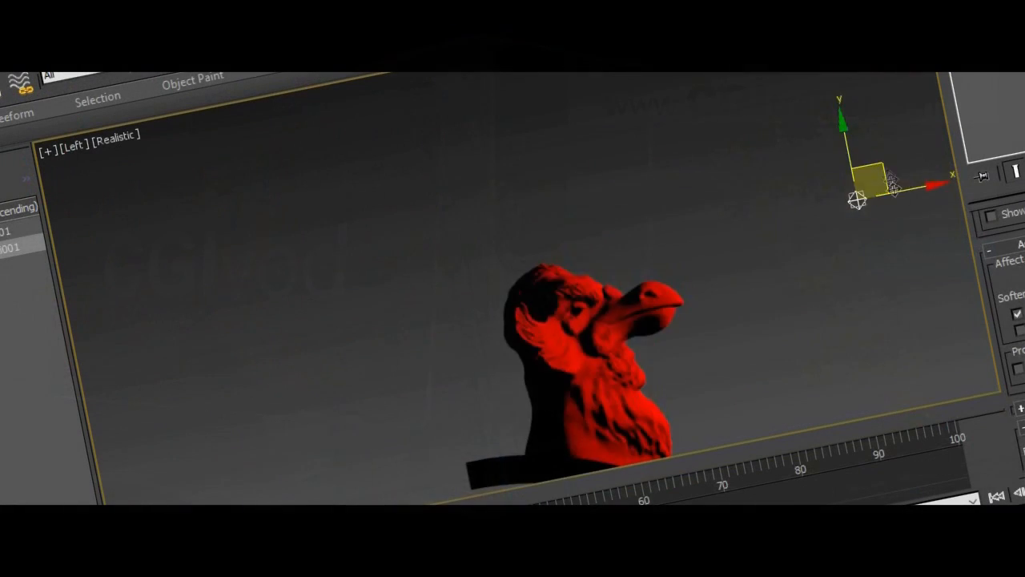
Clone the Omni light in Left view from the front of the bust to a point above and behind its head, and render the result.
{"action": "middle_click_drag", "start_coordinate": [893, 184], "coordinate": [875, 95]}
{"action": "left_click_drag", "start_coordinate": [911, 96], "coordinate": [294, 207], "text": "shift"}
{"action": "left_click", "coordinate": [536, 365]}
{"action": "left_click", "coordinate": [1021, 330]}
{"action": "key", "text": "shift+q"}
{"action": "scroll", "coordinate": [724, 290], "scroll_direction": "up", "scroll_amount": 1}
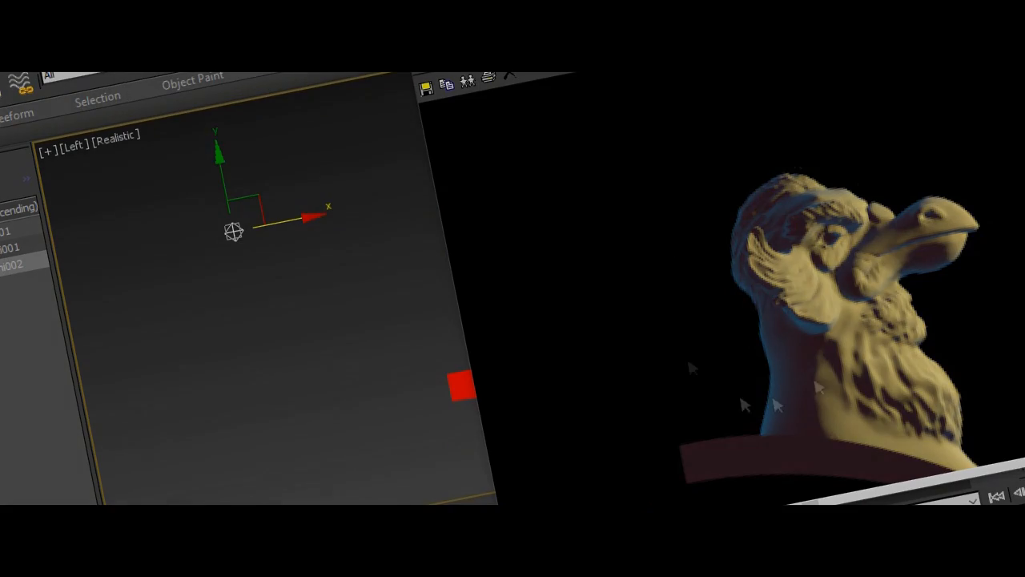